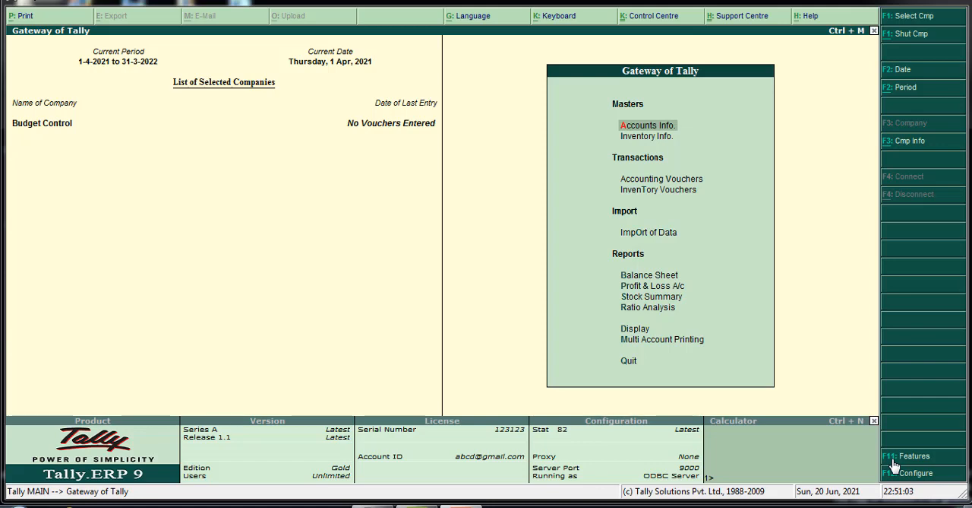
Enable Maintain Budgets and Controls in the company's accounting features and save the settings.
{"action": "left_click", "coordinate": [895, 456]}
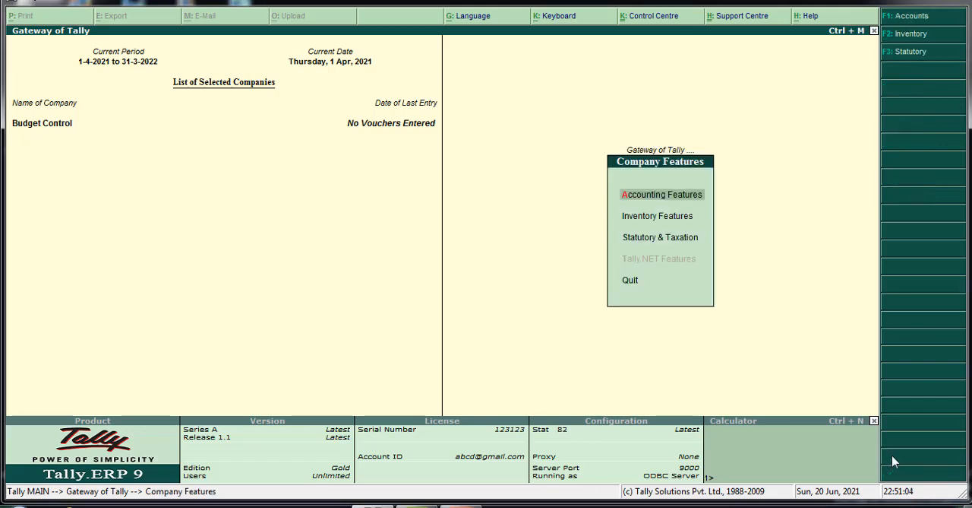
{"action": "left_click", "coordinate": [676, 196]}
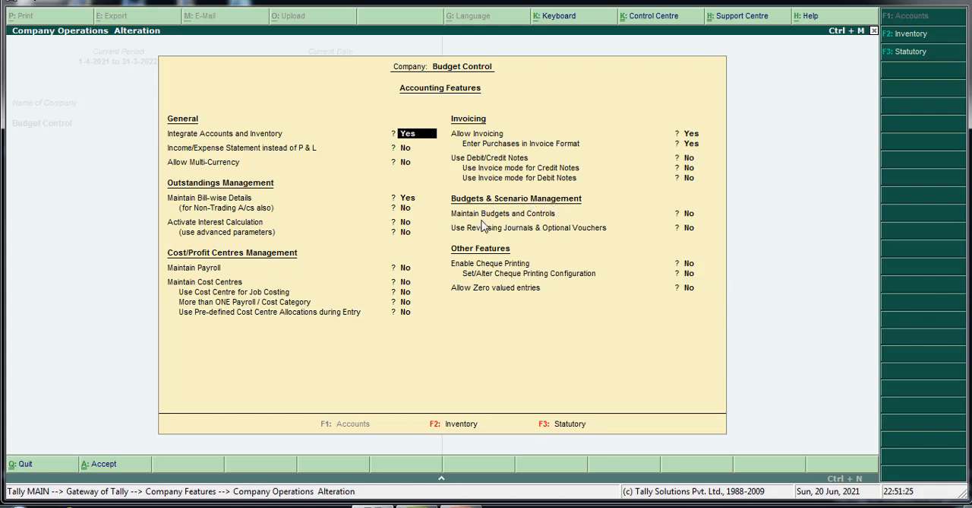
{"action": "key", "text": "Return"}
{"action": "key", "text": "Return"}
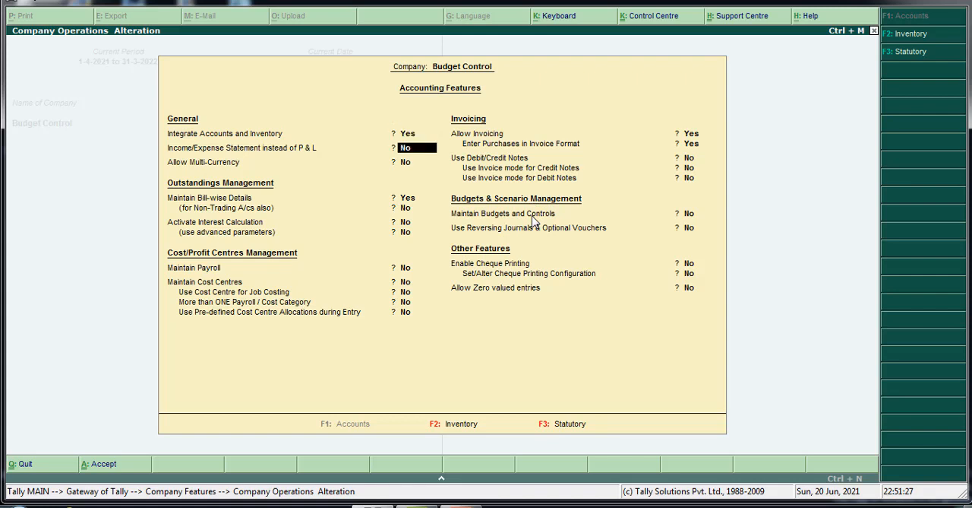
{"action": "key", "text": "Return"}
{"action": "key", "text": "Return"}
{"action": "key", "text": "Return"}
{"action": "key", "text": "Return"}
{"action": "key", "text": "Return"}
{"action": "key", "text": "Return"}
{"action": "key", "text": "Return"}
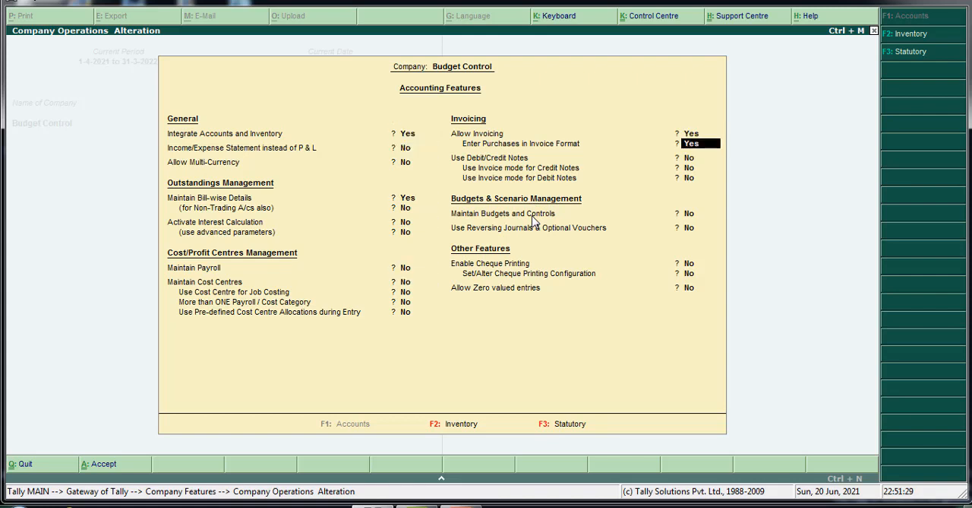
{"action": "type", "text": "y"}
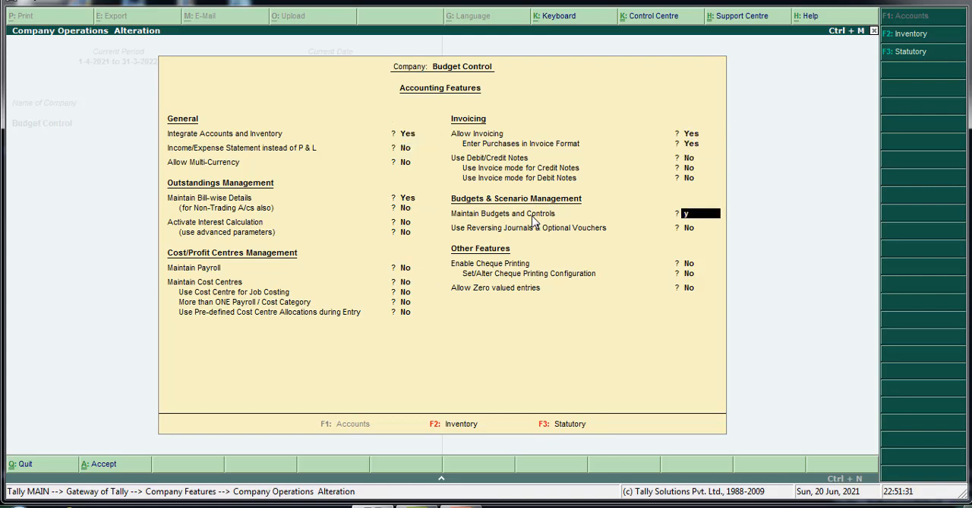
{"action": "key", "text": "Return"}
{"action": "key", "text": "Return"}
{"action": "key", "text": "Return"}
{"action": "key", "text": "Return"}
{"action": "key", "text": "Return"}
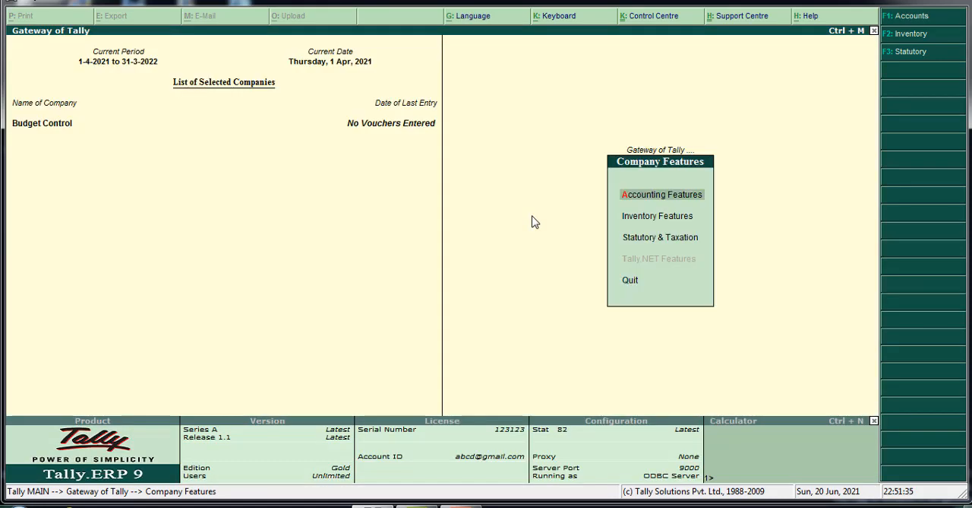
{"action": "key", "text": "Escape"}
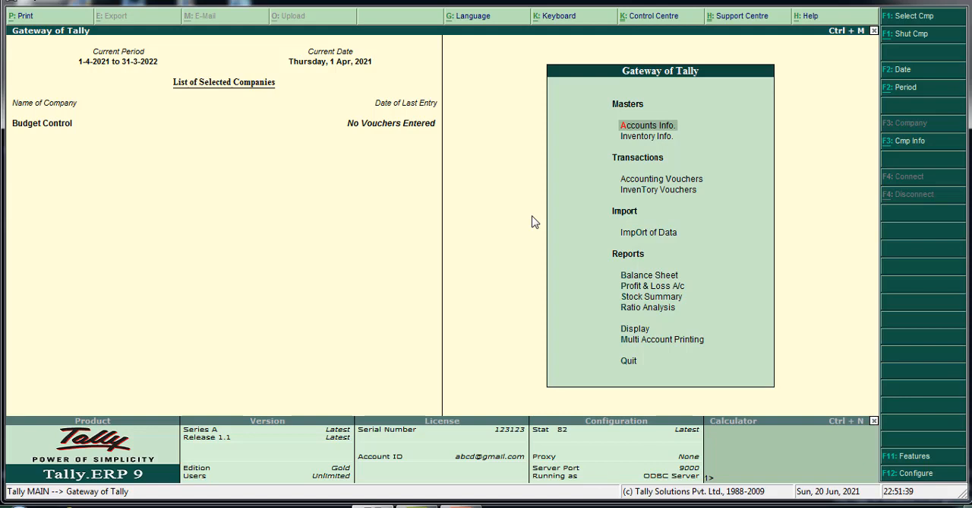
Start creating a new budget in the accounts masters and dismiss the Windows color scheme message.
{"action": "key", "text": "Return"}
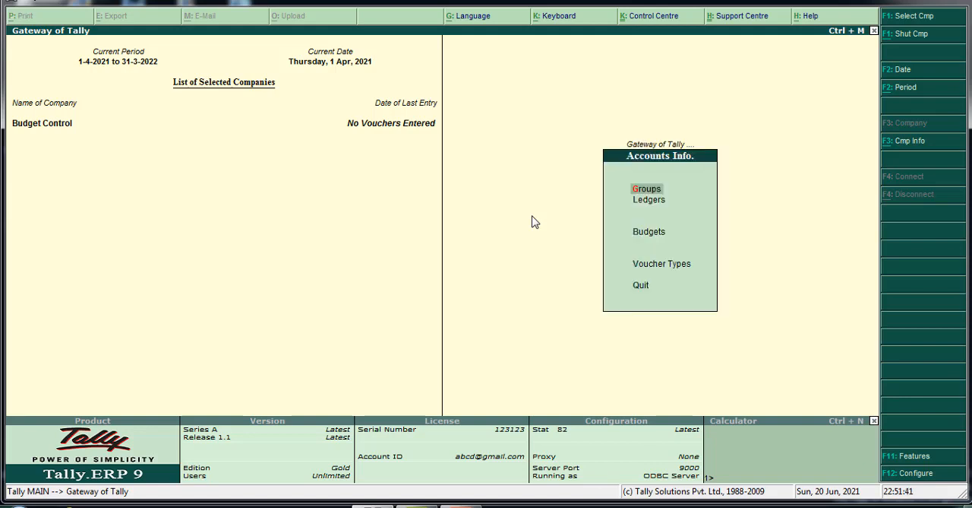
{"action": "key", "text": "Down"}
{"action": "key", "text": "Down"}
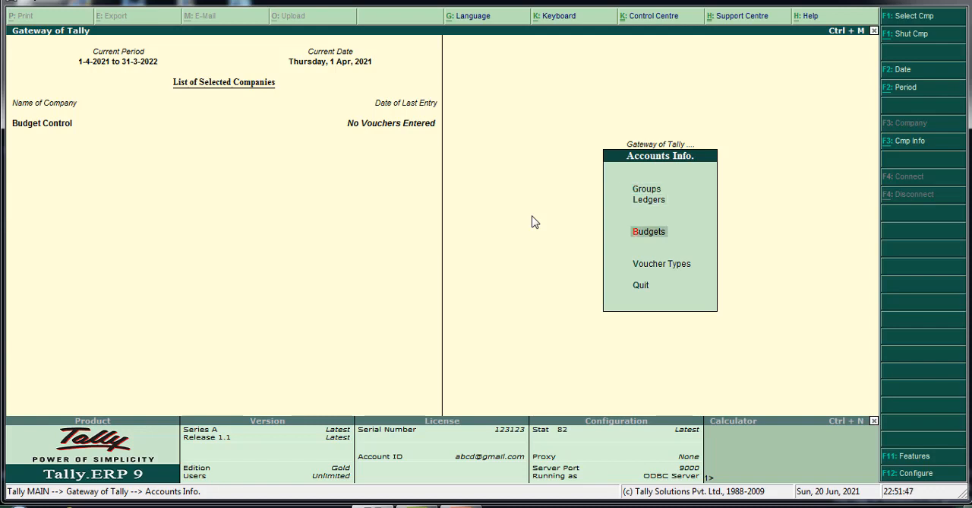
{"action": "key", "text": "Return"}
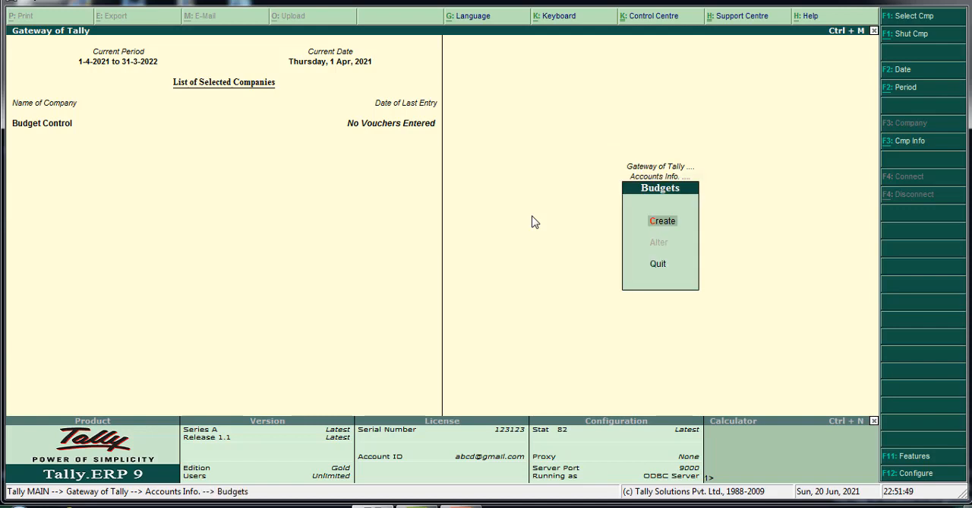
{"action": "key", "text": "Return"}
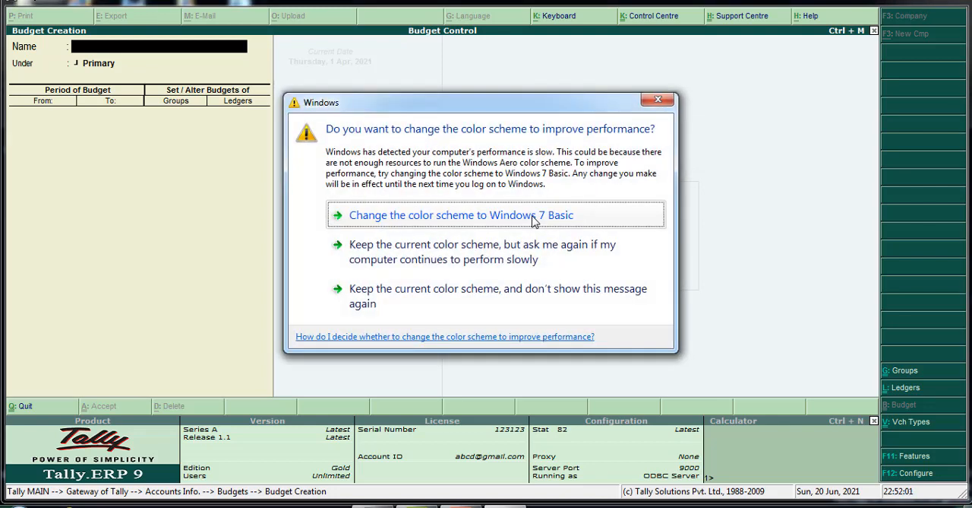
{"action": "left_click", "coordinate": [658, 99]}
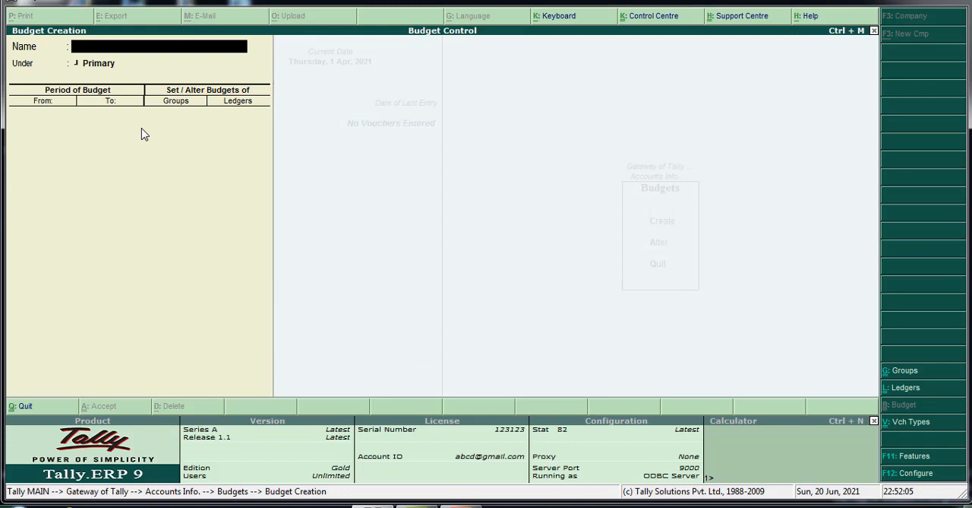
Name the new budget Corporate Budget and place it under Primary.
{"action": "type", "text": "Corporate bud"}
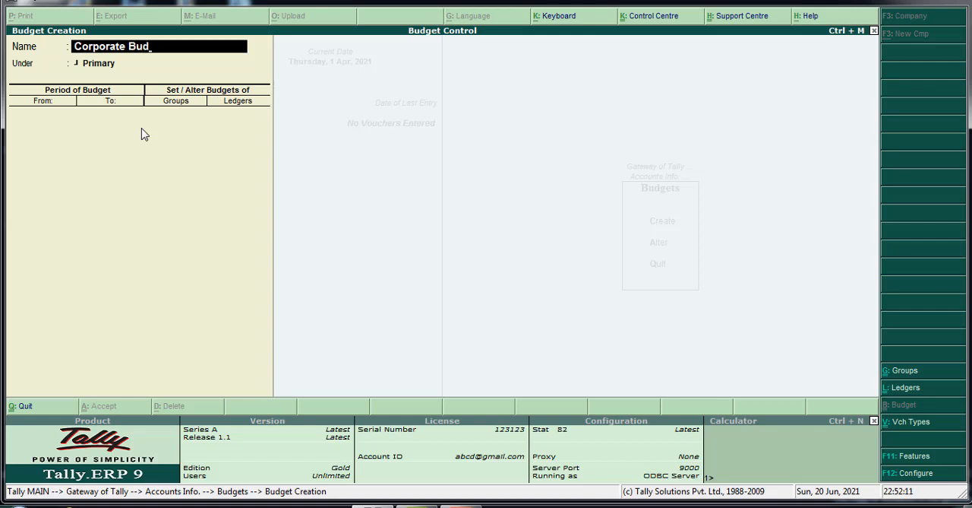
{"action": "type", "text": "get"}
{"action": "key", "text": "Return"}
{"action": "key", "text": "Return"}
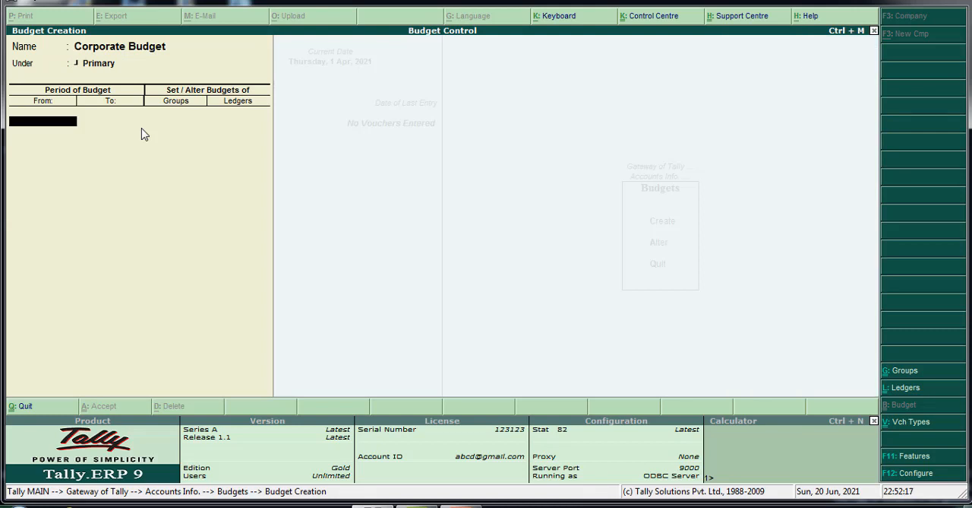
Set the Corporate Budget period from 1-Apr-2021 to 1-Jun-2021, with budgets for ledgers but not for groups.
{"action": "type", "text": "1"}
{"action": "key", "text": "Return"}
{"action": "type", "text": "1-6"}
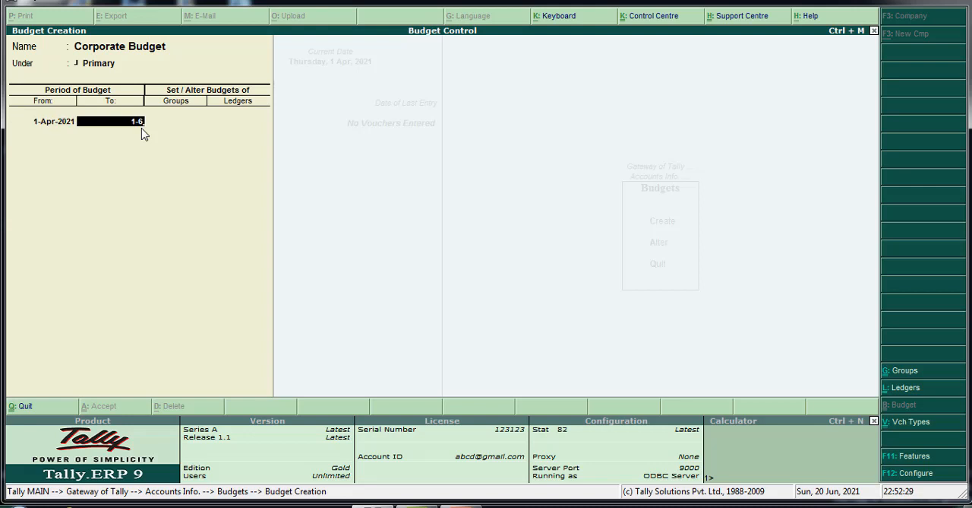
{"action": "key", "text": "Return"}
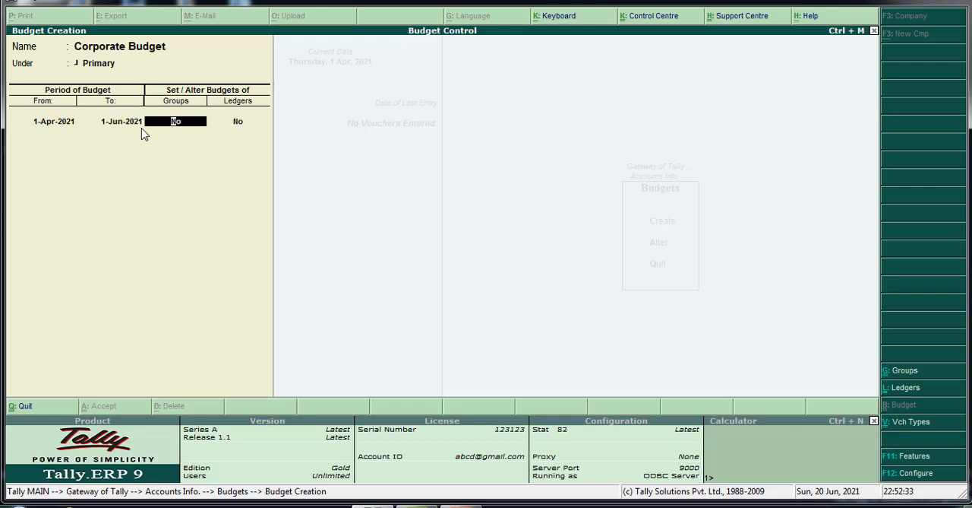
{"action": "key", "text": "Return"}
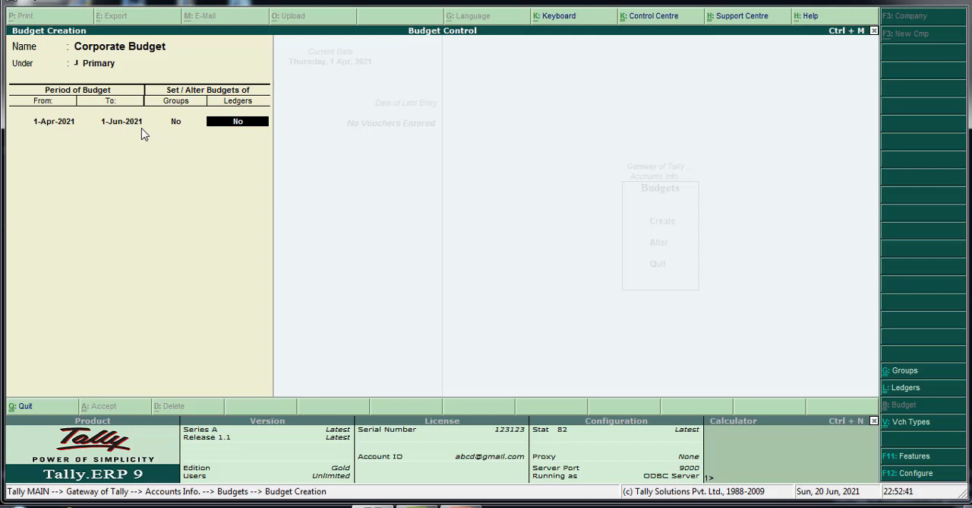
{"action": "type", "text": "y"}
{"action": "key", "text": "Return"}
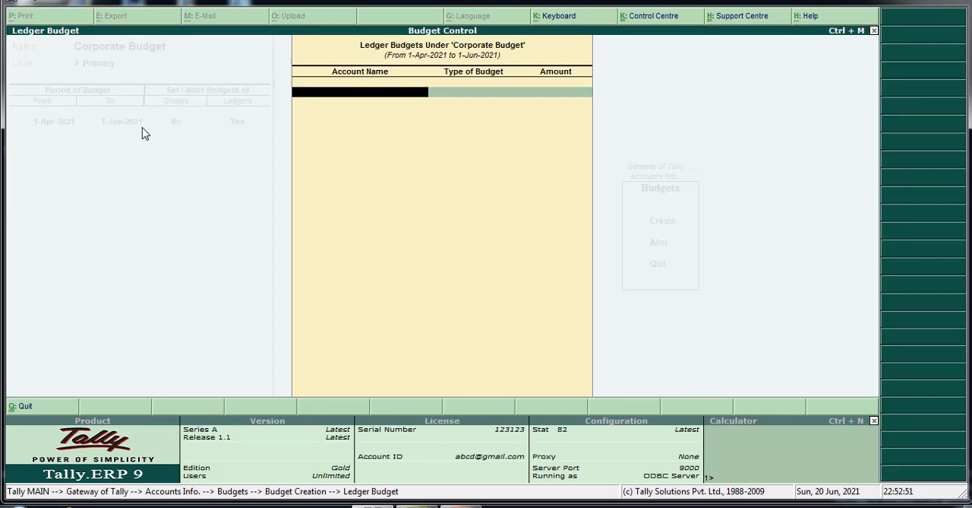
Create the ledger Indirect Expense under the Indirect Expenses group, with inventory values not affected.
{"action": "key", "text": "alt+c"}
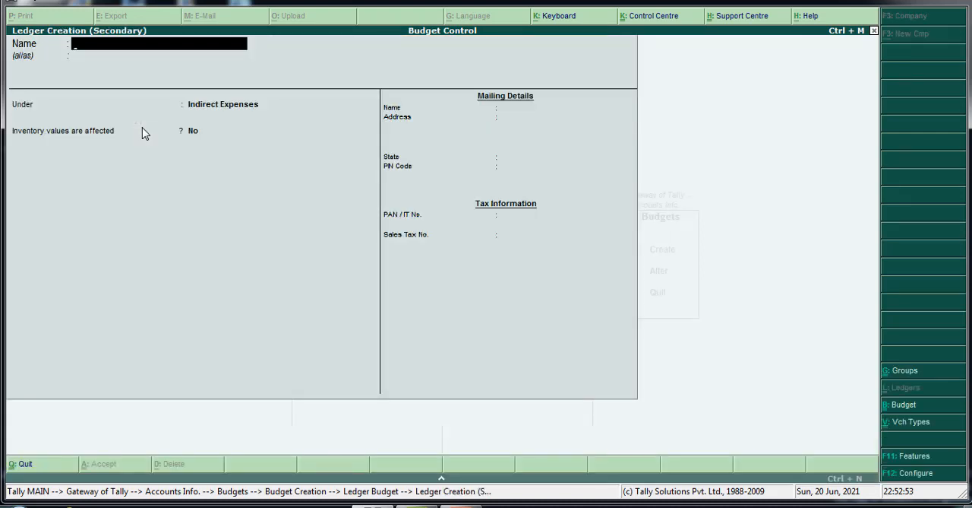
{"action": "type", "text": "Indirect Expen"}
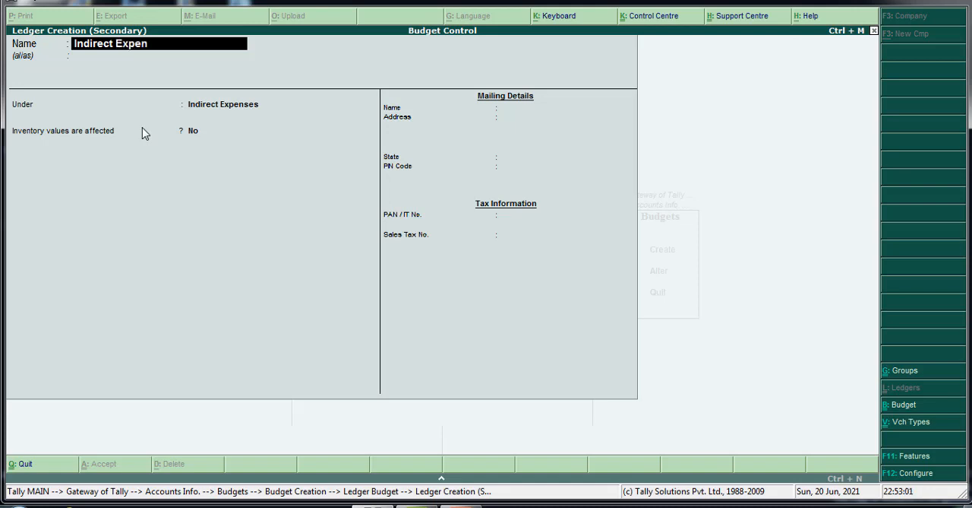
{"action": "type", "text": "se"}
{"action": "key", "text": "Return"}
{"action": "key", "text": "Return"}
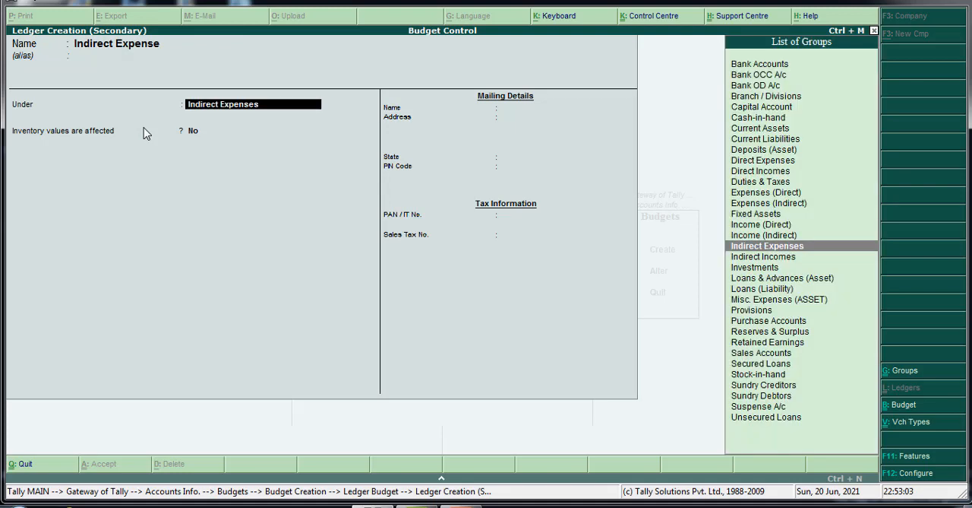
{"action": "key", "text": "Return"}
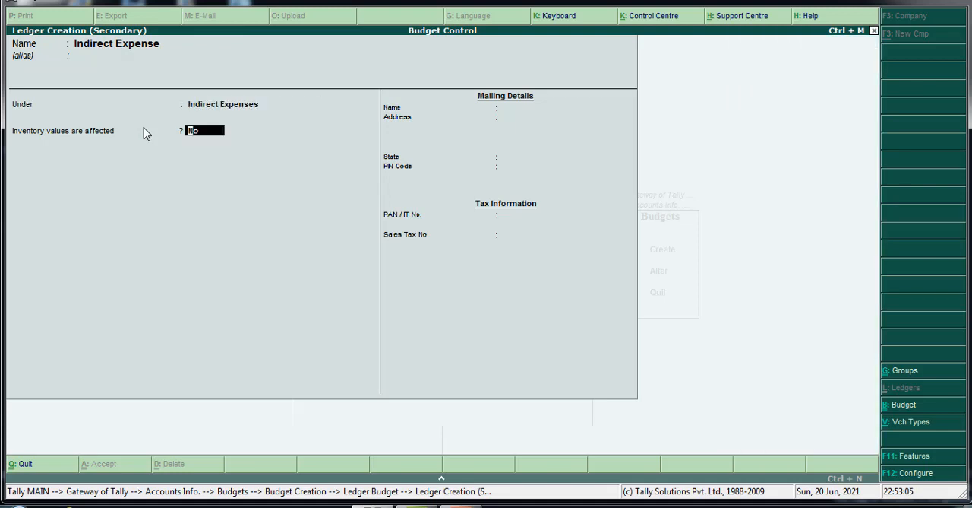
{"action": "key", "text": "Return"}
{"action": "key", "text": "Return"}
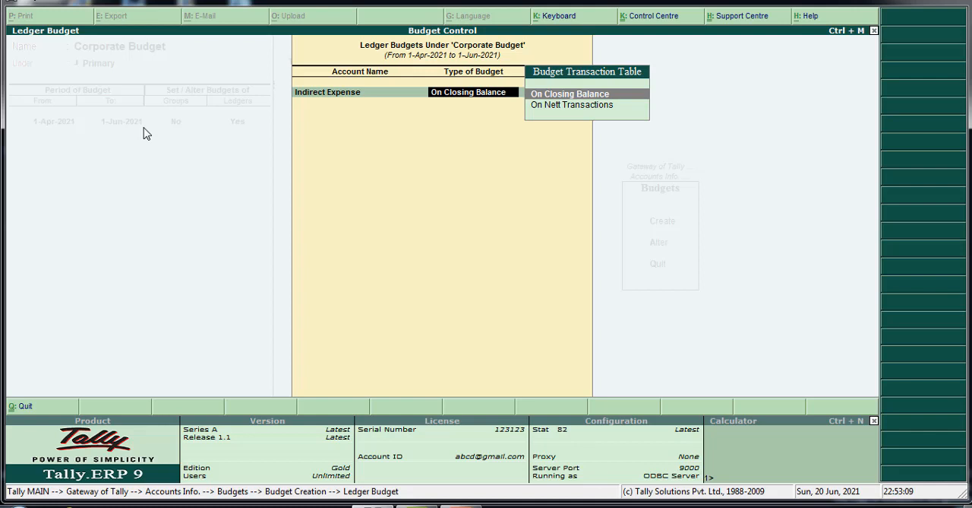
Budget 50,000 on closing balance for Indirect Expense and save the Corporate Budget.
{"action": "key", "text": "Return"}
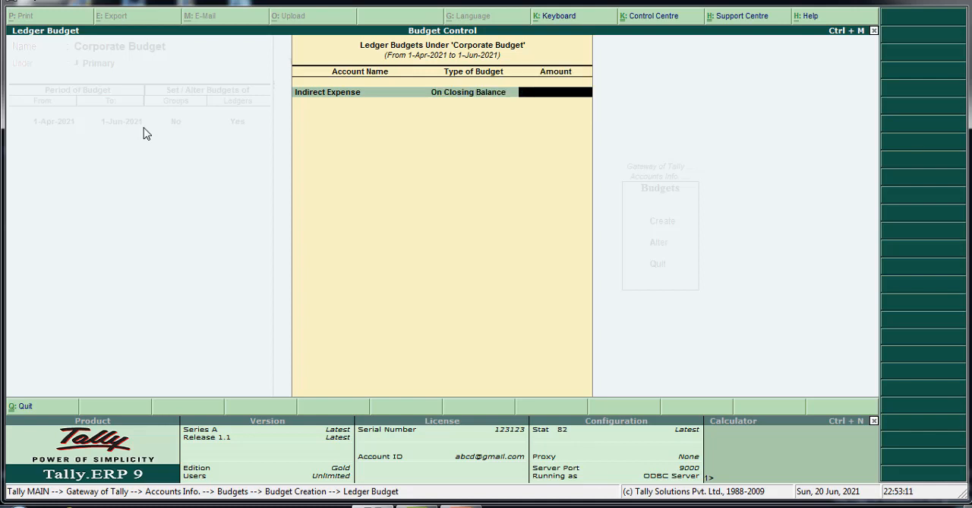
{"action": "type", "text": "50000"}
{"action": "key", "text": "Return"}
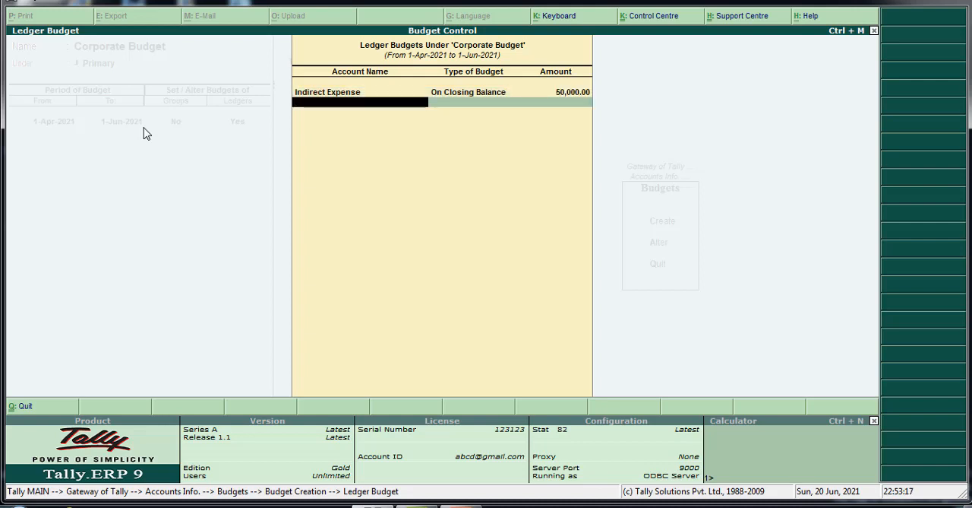
{"action": "key", "text": "Return"}
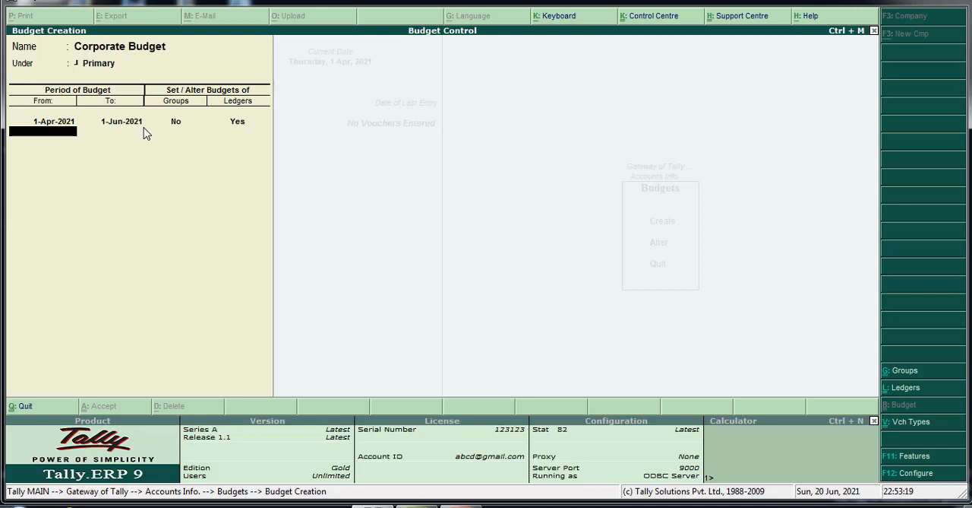
{"action": "key", "text": "Return"}
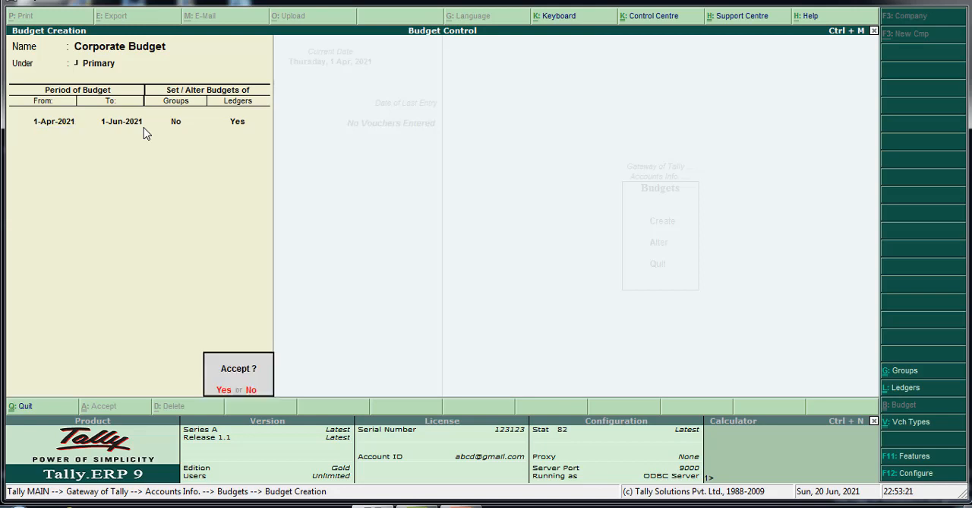
{"action": "key", "text": "Return"}
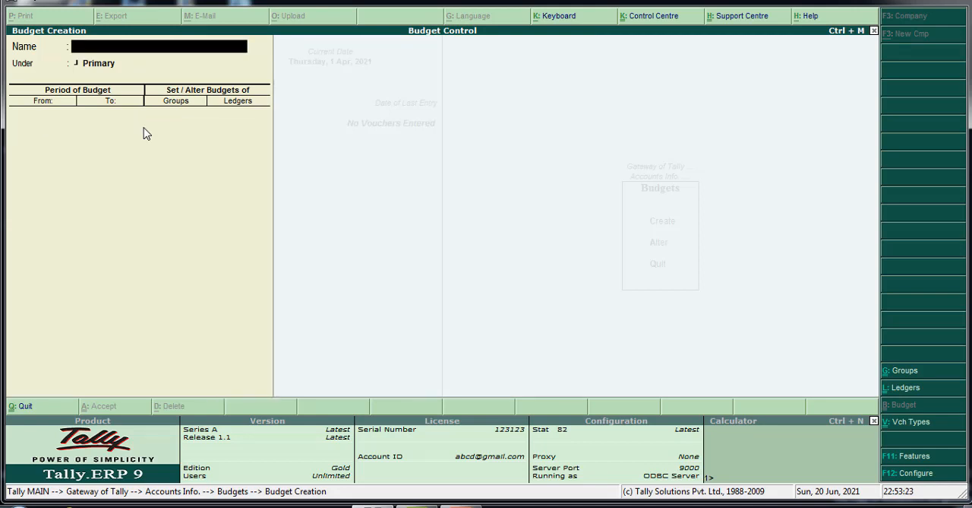
Name the second budget Office Budget and place it under Primary.
{"action": "type", "text": "N"}
{"action": "key", "text": "BackSpace"}
{"action": "type", "text": "Office Budget"}
{"action": "key", "text": "Return"}
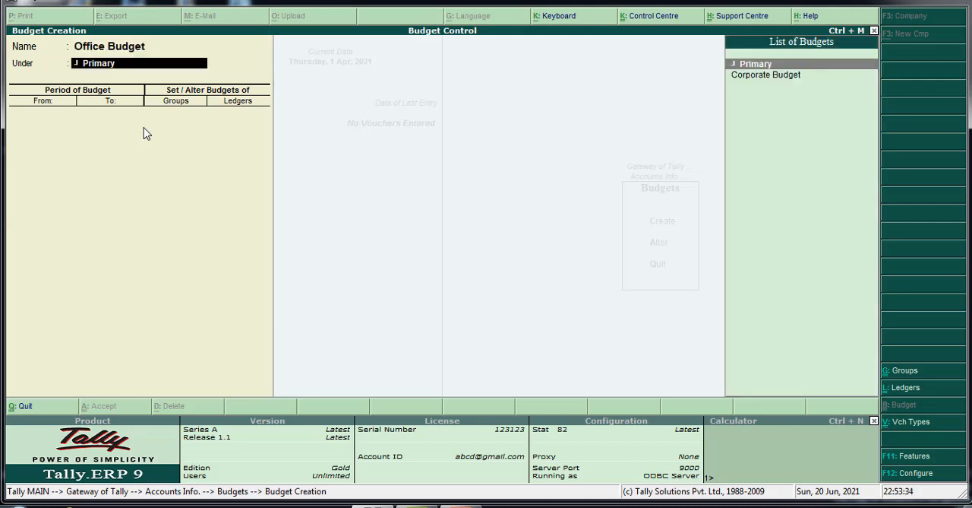
{"action": "key", "text": "Return"}
Set the Office Budget period from 1-Apr-2021 to 1-Jun-2021, with budgets for ledgers but not for groups.
{"action": "type", "text": "1"}
{"action": "key", "text": "Return"}
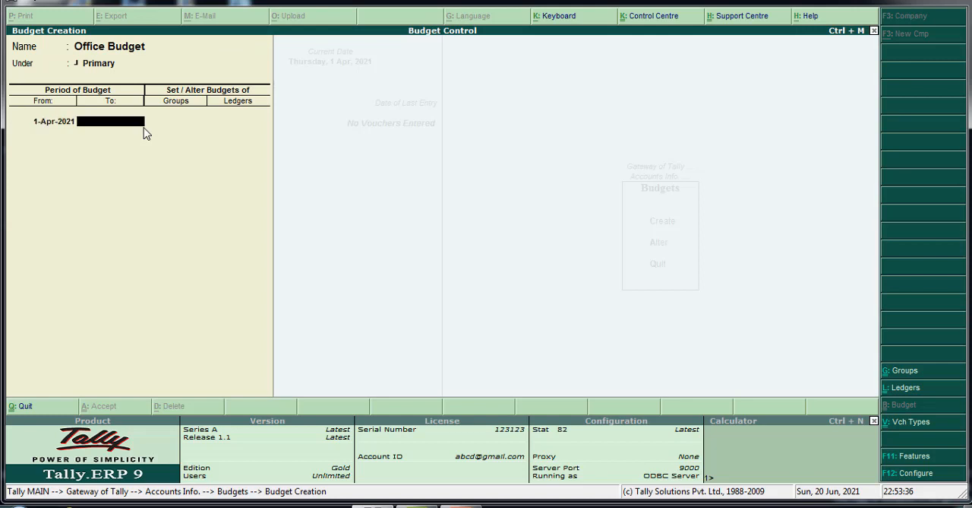
{"action": "type", "text": "1-6"}
{"action": "key", "text": "Return"}
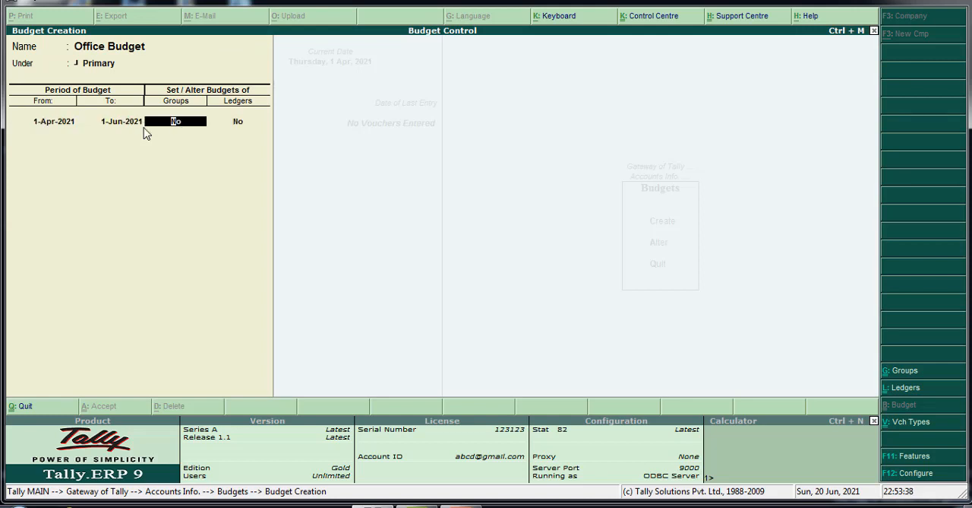
{"action": "key", "text": "Return"}
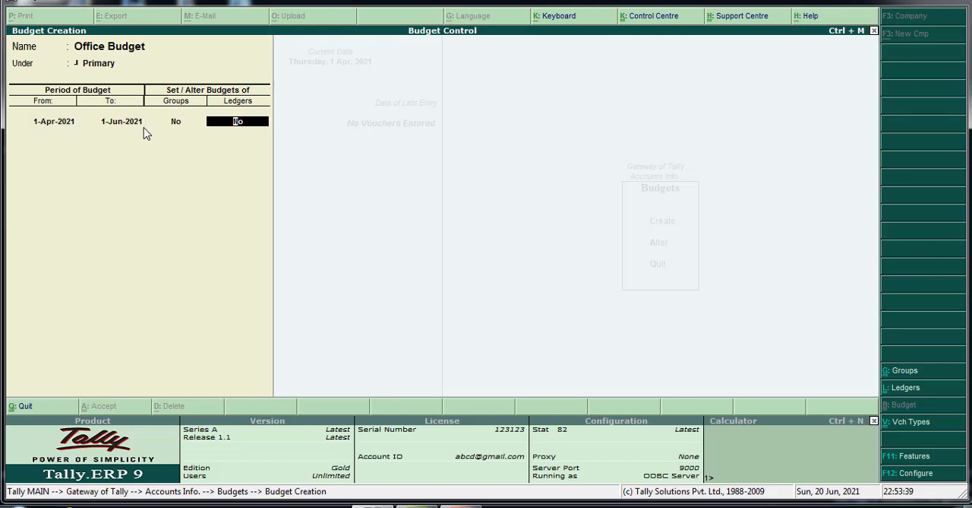
{"action": "type", "text": "y"}
{"action": "key", "text": "Return"}
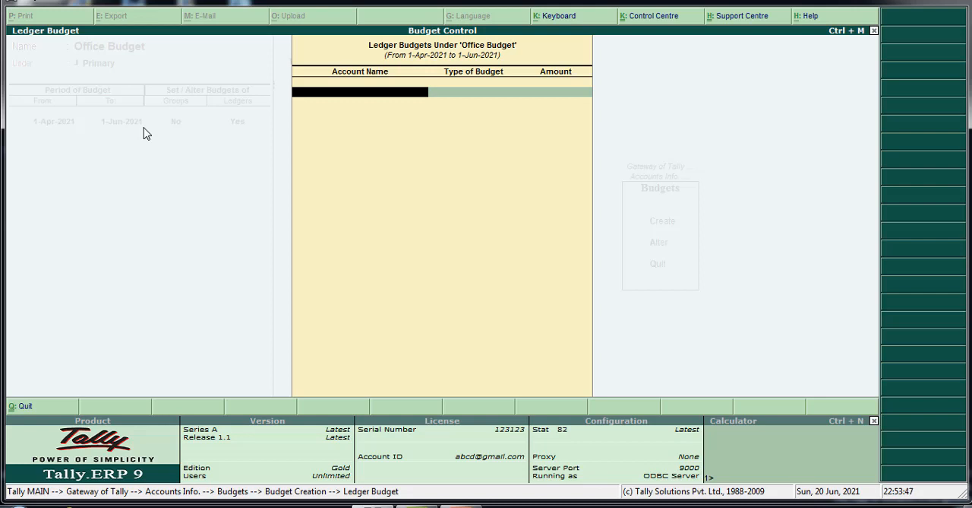
Create the ledger Office Exp under the Indirect Expenses group, with inventory values not affected.
{"action": "key", "text": "alt+c"}
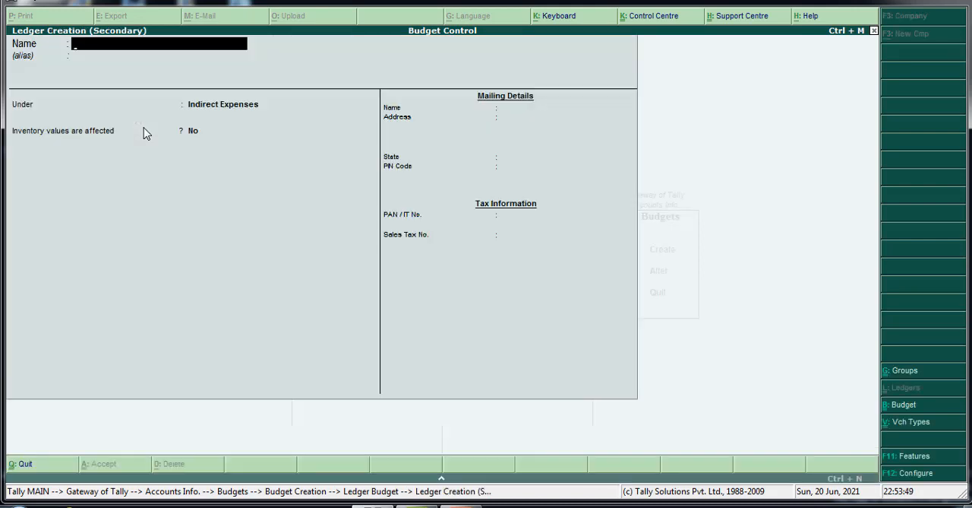
{"action": "type", "text": "Office Exp"}
{"action": "key", "text": "Return"}
{"action": "key", "text": "Return"}
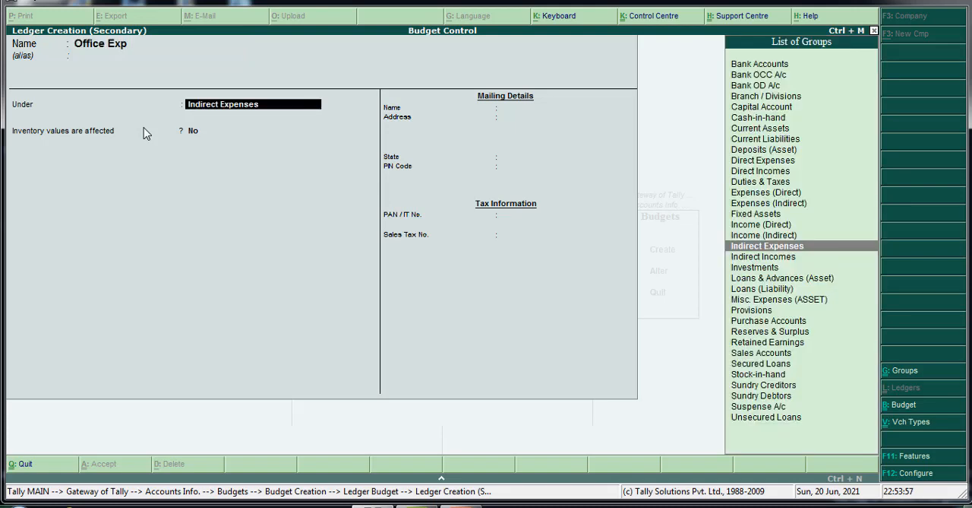
{"action": "key", "text": "Return"}
Budget 15,000 on closing balance for Office Exp in the Office Budget.
{"action": "key", "text": "Return"}
{"action": "key", "text": "Return"}
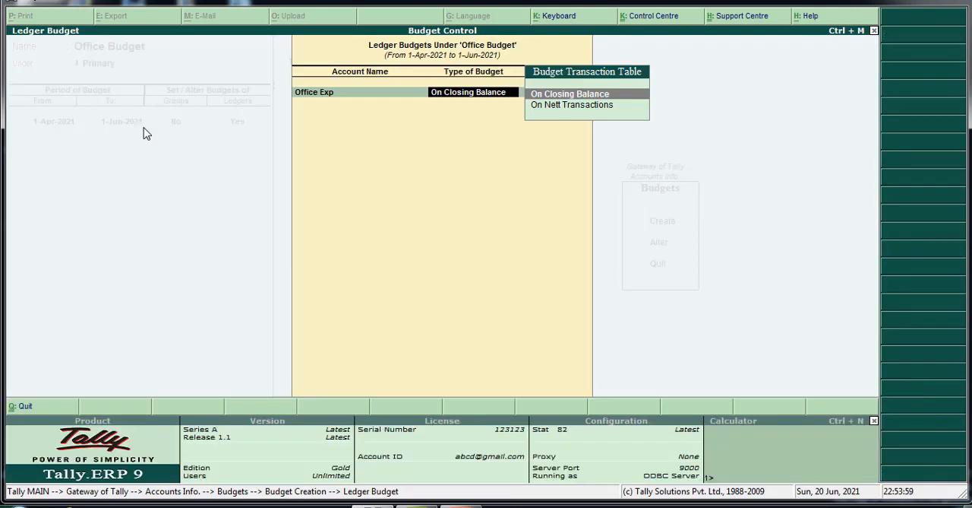
{"action": "key", "text": "Return"}
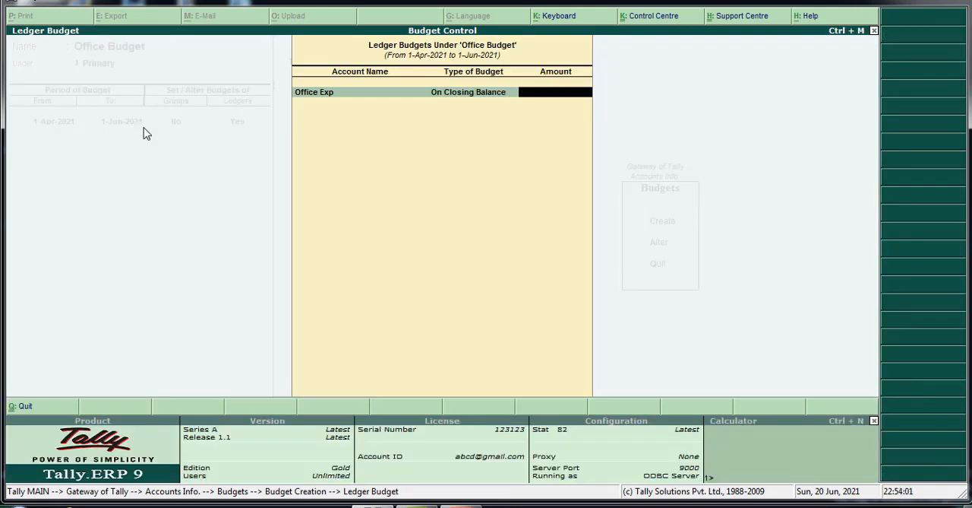
{"action": "type", "text": "10"}
{"action": "key", "text": "BackSpace"}
{"action": "type", "text": "5000"}
{"action": "key", "text": "Return"}
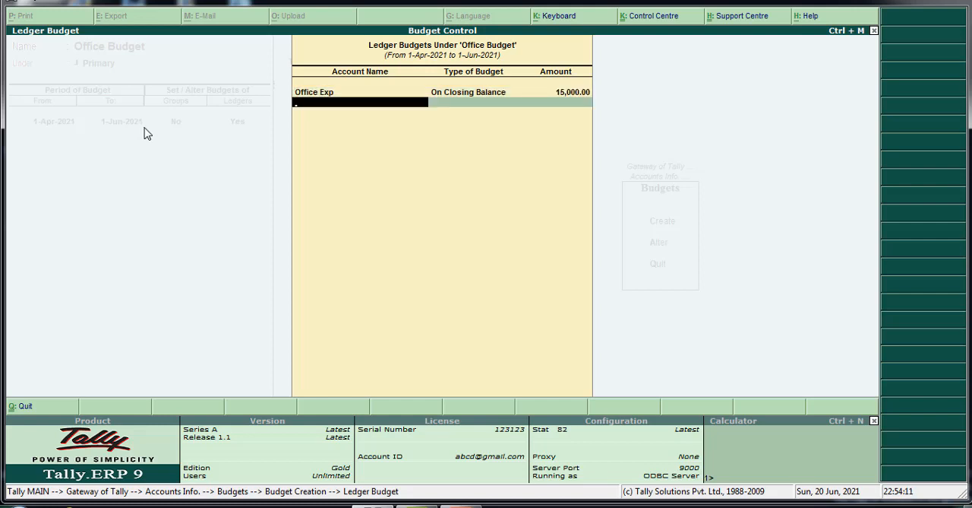
Create the ledger Telephone under the Indirect Expenses group, with inventory values not affected.
{"action": "key", "text": "alt+c"}
{"action": "type", "text": "Telep"}
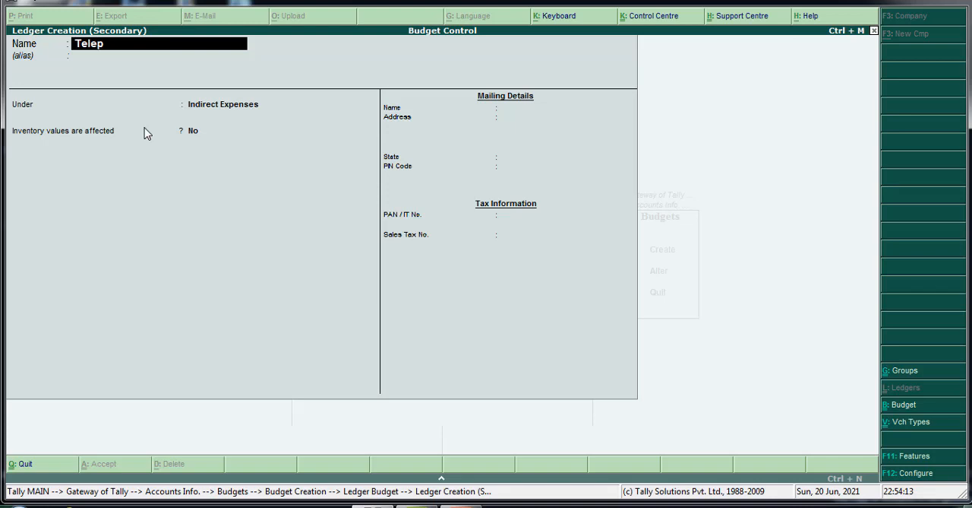
{"action": "type", "text": "hone"}
{"action": "key", "text": "Return"}
{"action": "key", "text": "Return"}
{"action": "key", "text": "Return"}
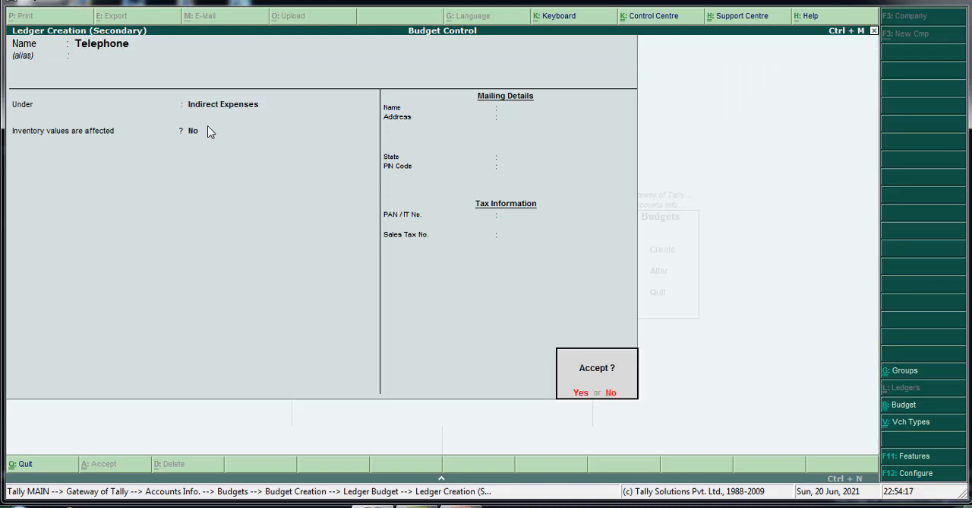
{"action": "key", "text": "Return"}
Budget 10,000 on closing balance for Telephone in the Office Budget.
{"action": "key", "text": "Return"}
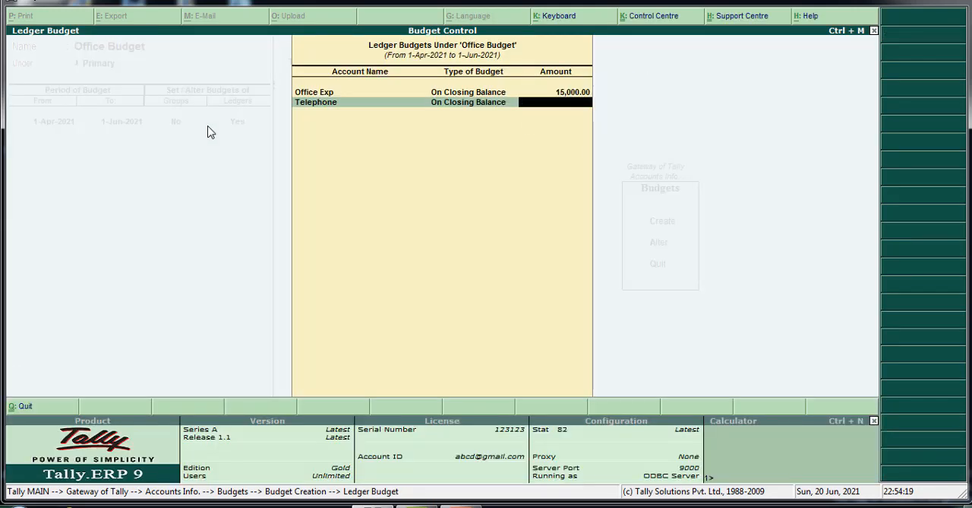
{"action": "type", "text": "10000"}
{"action": "key", "text": "Return"}
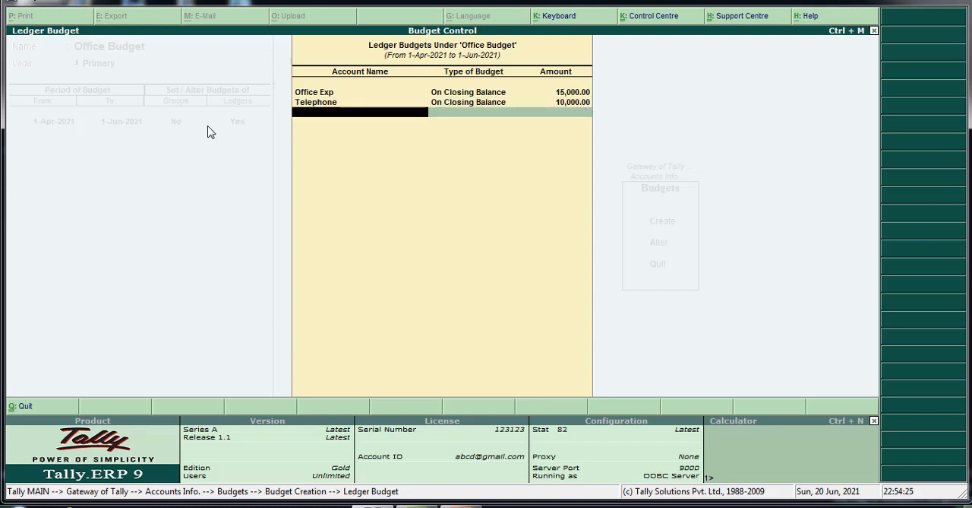
Create the ledger Other Exp under Indirect Expenses without affecting inventory values, and budget it on closing balance.
{"action": "key", "text": "alt+c"}
{"action": "type", "text": "Other"}
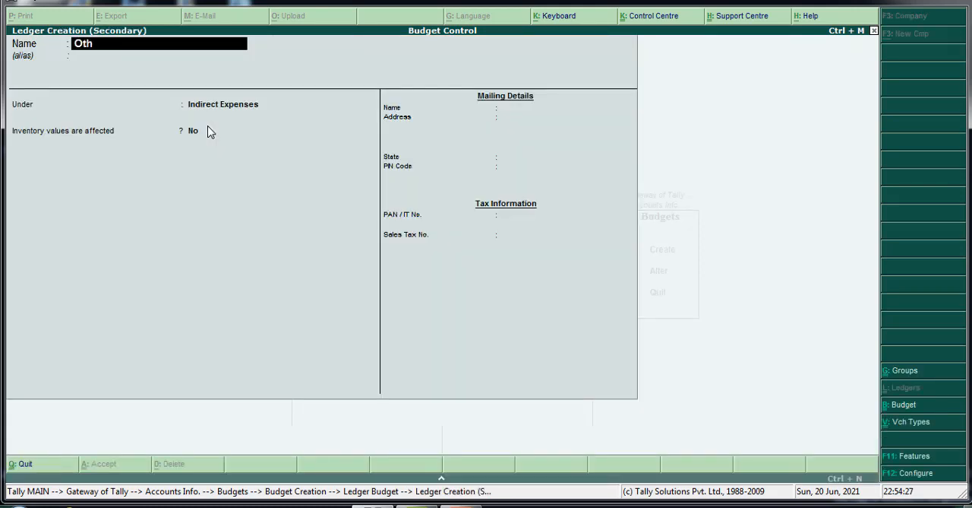
{"action": "type", "text": " Exp"}
{"action": "key", "text": "Return"}
{"action": "key", "text": "Return"}
{"action": "key", "text": "Return"}
{"action": "key", "text": "Return"}
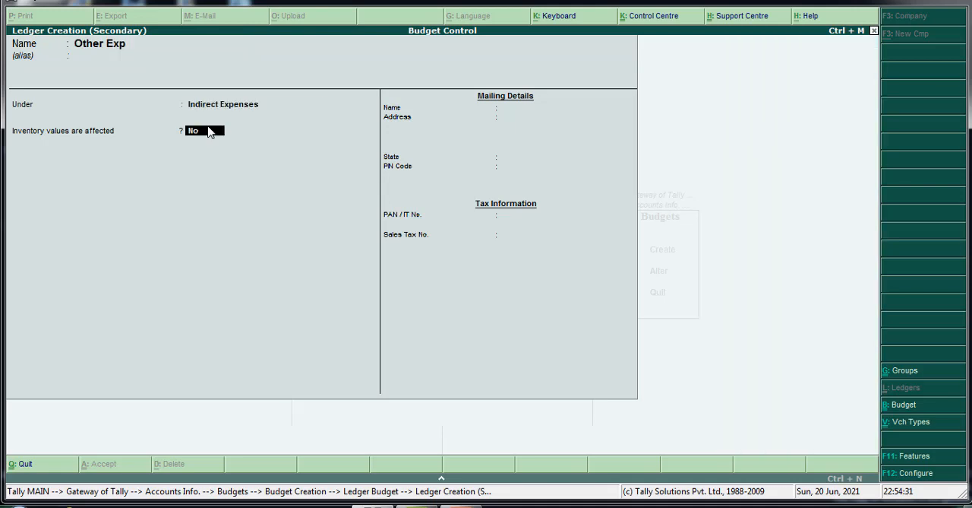
{"action": "key", "text": "Return"}
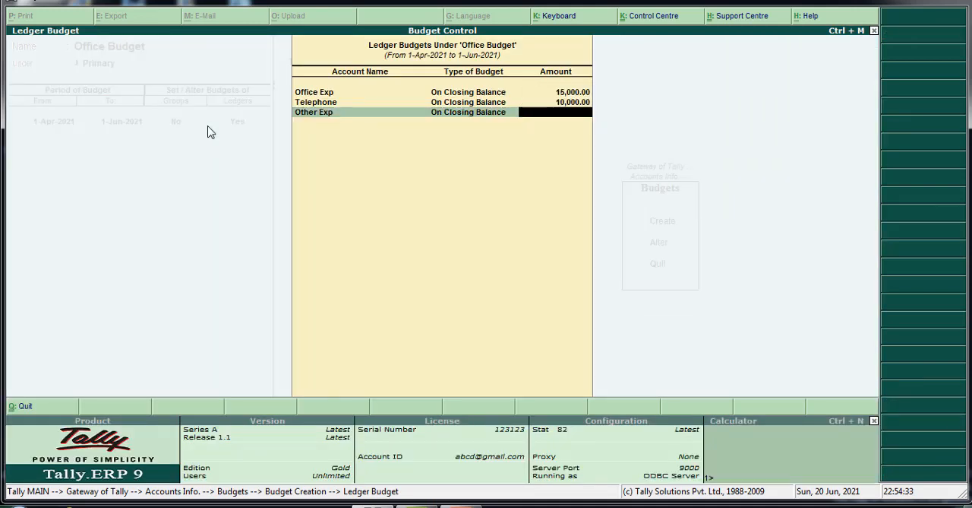
Set the Other Exp budget amount to 8,000, save the Office Budget and return to the Gateway of Tally.
{"action": "type", "text": "8000"}
{"action": "key", "text": "Return"}
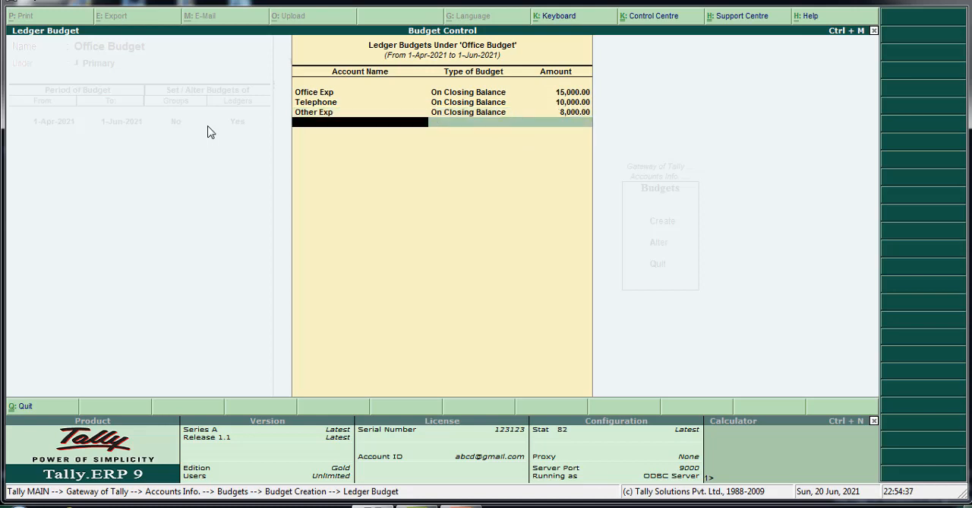
{"action": "key", "text": "Return"}
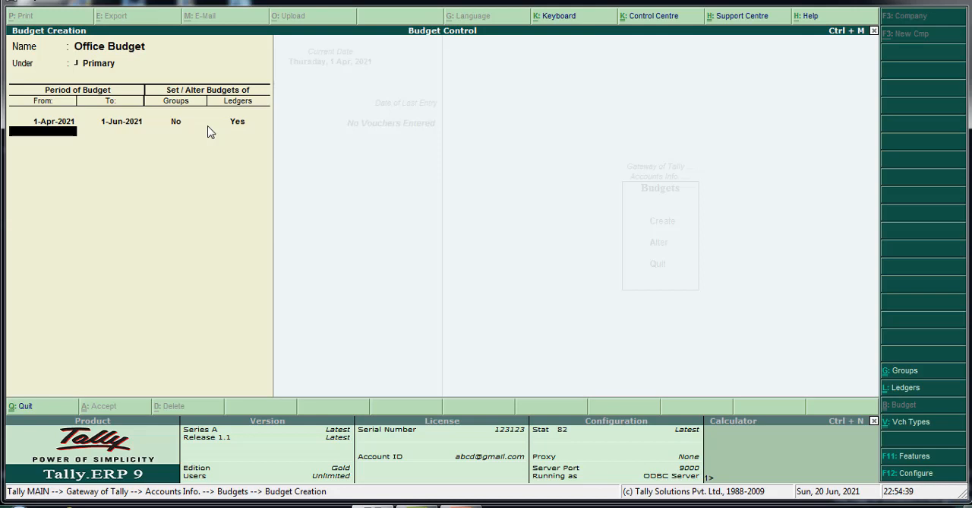
{"action": "key", "text": "Return"}
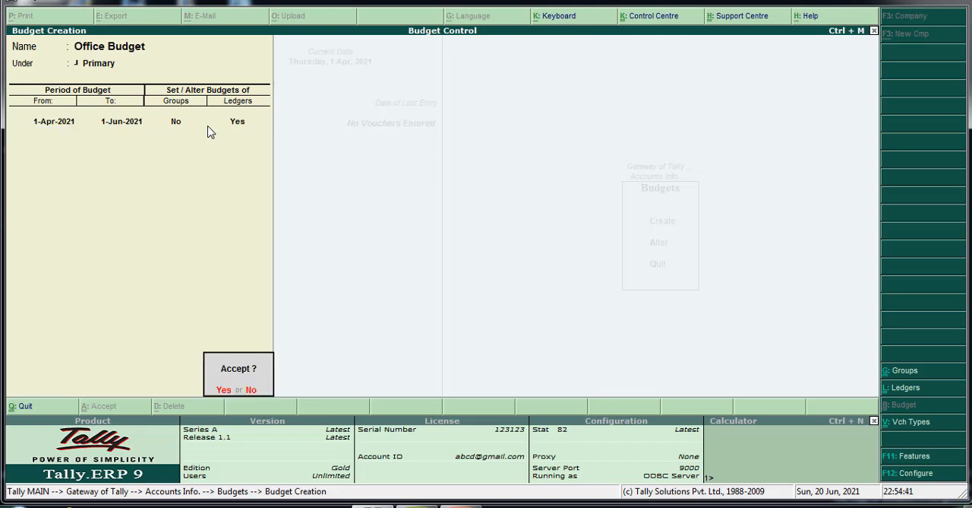
{"action": "key", "text": "Return"}
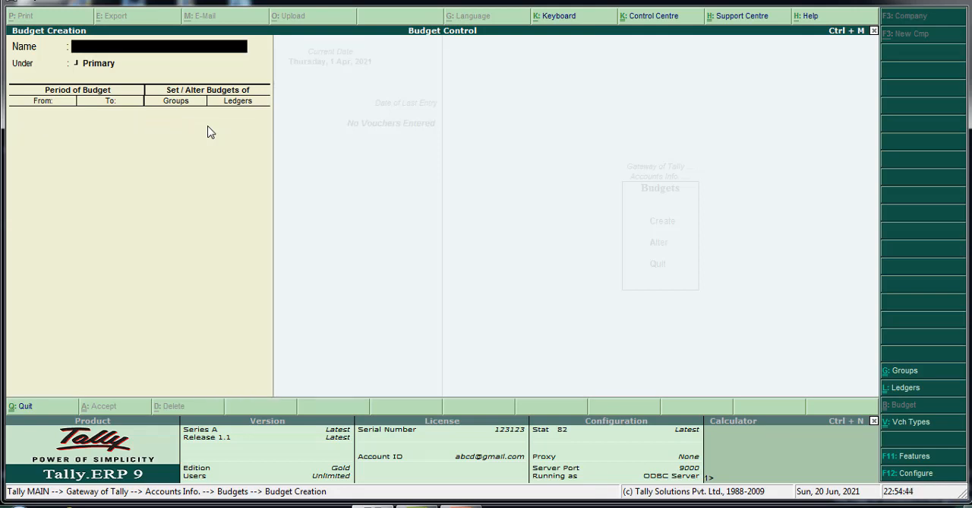
{"action": "key", "text": "Escape"}
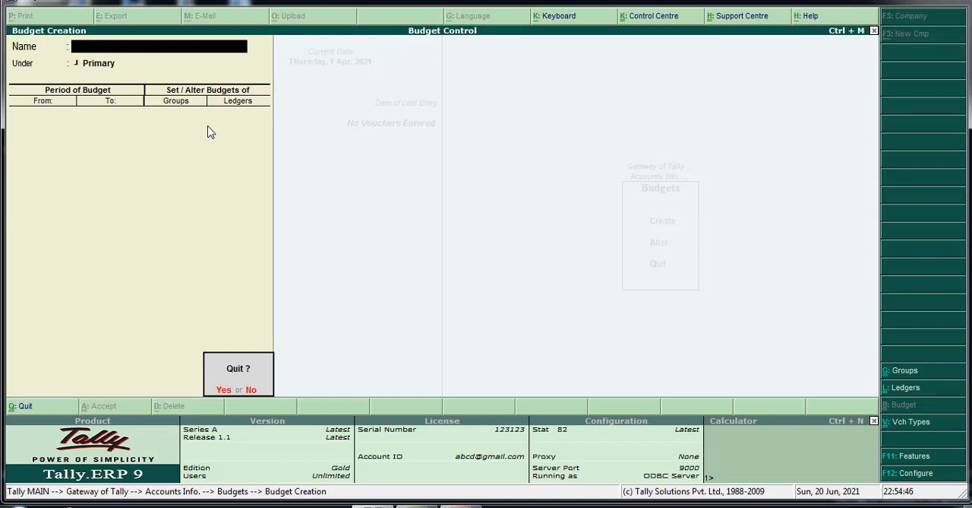
{"action": "key", "text": "Return"}
{"action": "key", "text": "Escape"}
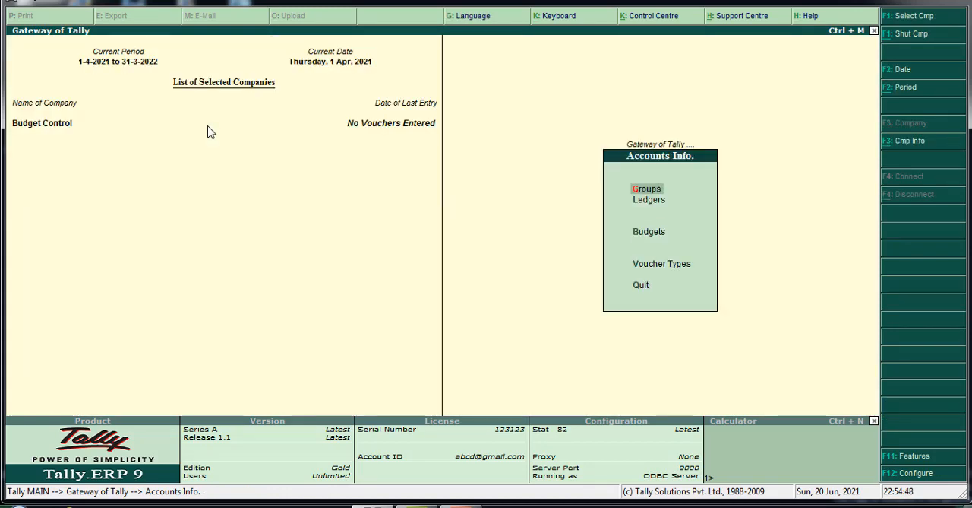
{"action": "key", "text": "Escape"}
{"action": "key", "text": "Escape"}
{"action": "key", "text": "Escape"}
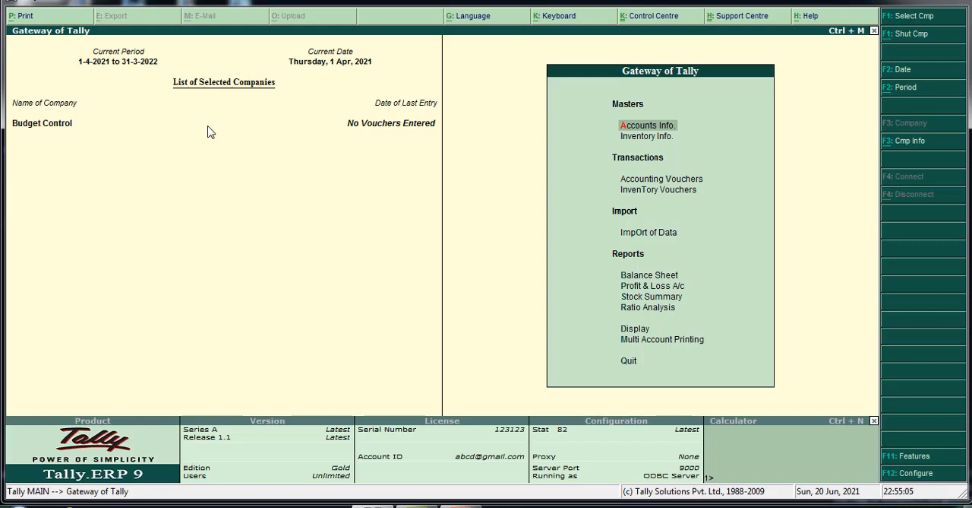
Start a payment voucher dated 1-Apr-2021 that debits Telephone with 2,000.
{"action": "key", "text": "v"}
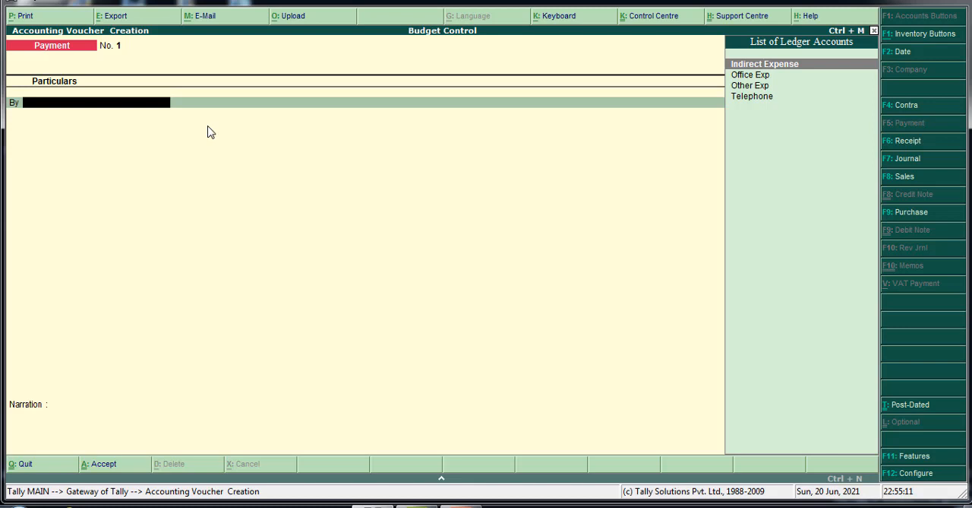
{"action": "key", "text": "Down"}
{"action": "key", "text": "Down"}
{"action": "key", "text": "Down"}
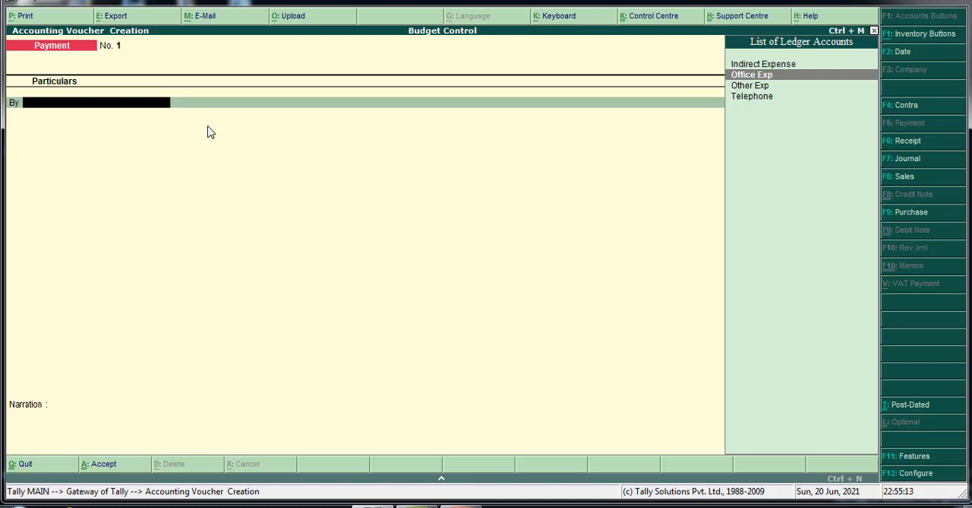
{"action": "key", "text": "Return"}
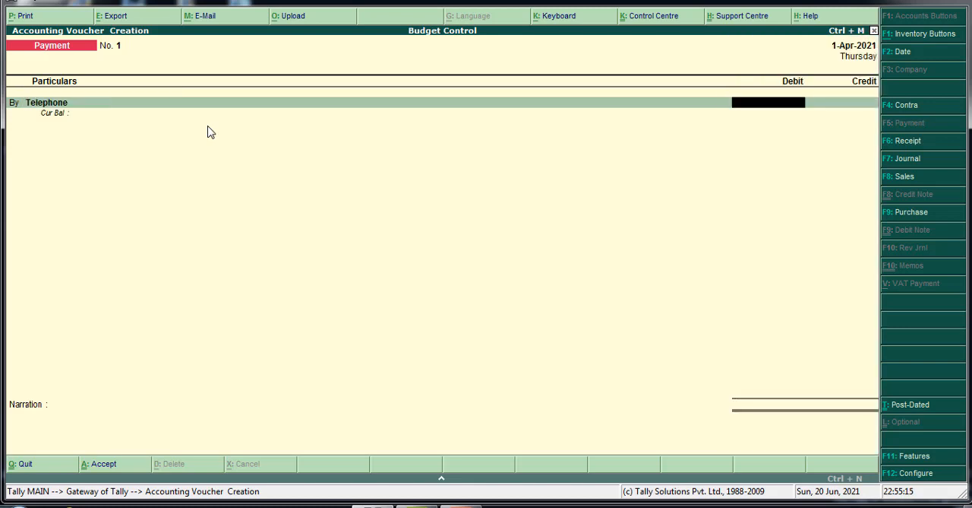
{"action": "type", "text": "2000"}
{"action": "key", "text": "Return"}
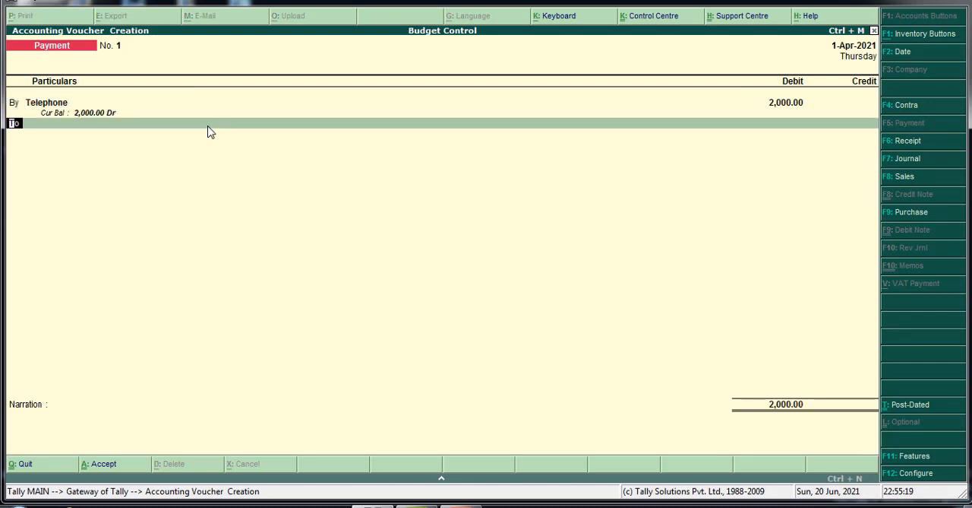
Credit Cash with 2,000 and save the Telephone payment voucher.
{"action": "key", "text": "Return"}
{"action": "type", "text": "cas"}
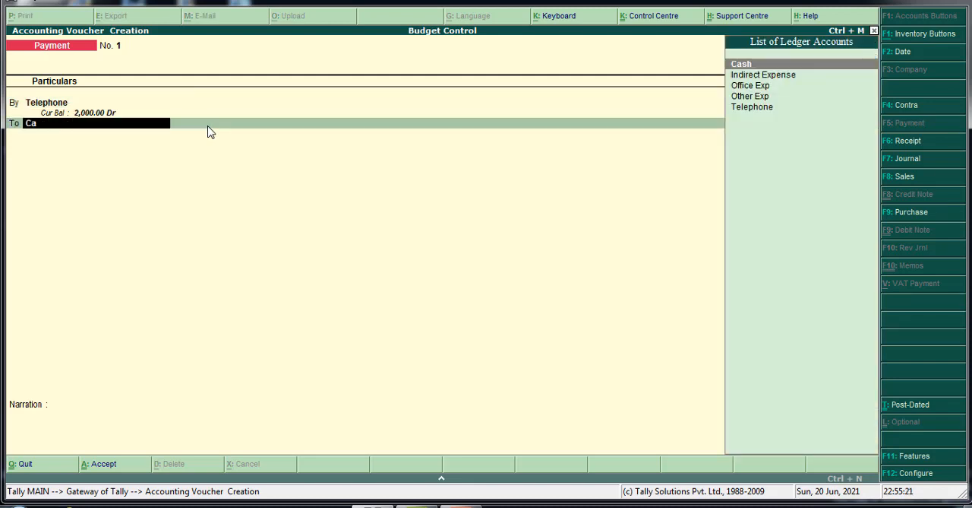
{"action": "key", "text": "Return"}
{"action": "key", "text": "Return"}
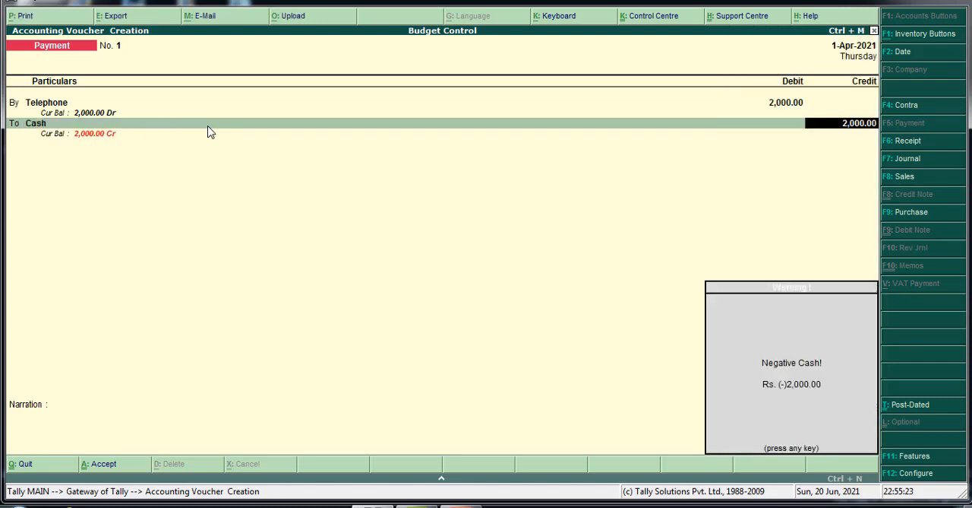
{"action": "key", "text": "Return"}
{"action": "key", "text": "Return"}
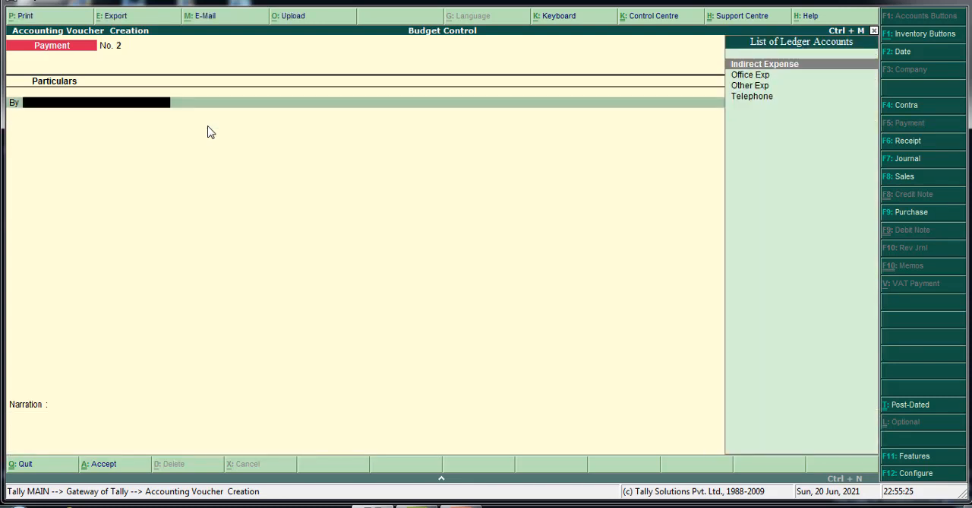
Record and save a second payment voucher debiting Office Exp and crediting Cash with 4,000, and leave voucher entry.
{"action": "key", "text": "Down"}
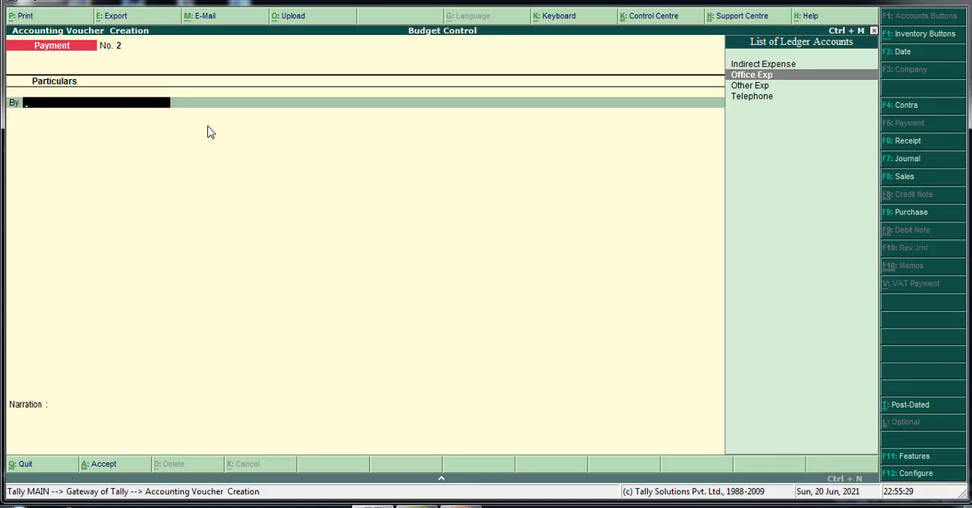
{"action": "key", "text": "Return"}
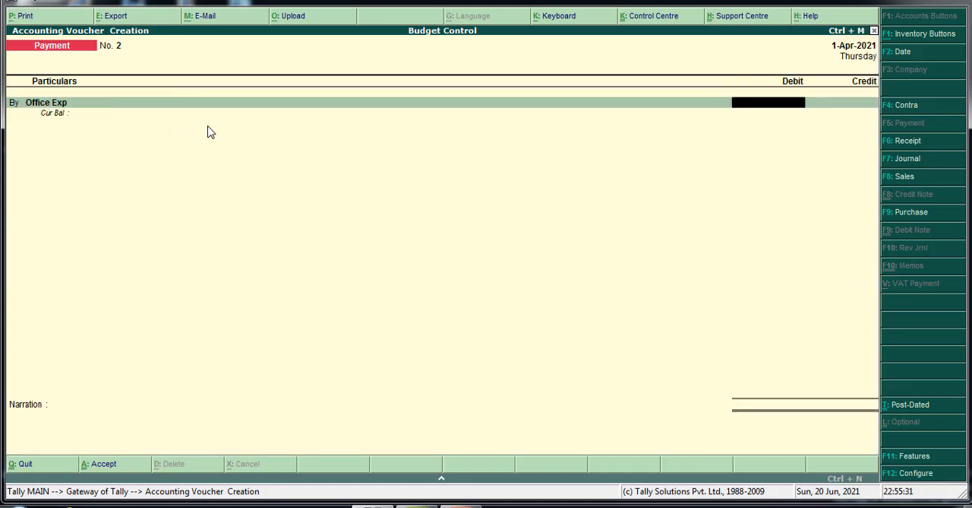
{"action": "type", "text": "4000"}
{"action": "key", "text": "Return"}
{"action": "type", "text": "Cas"}
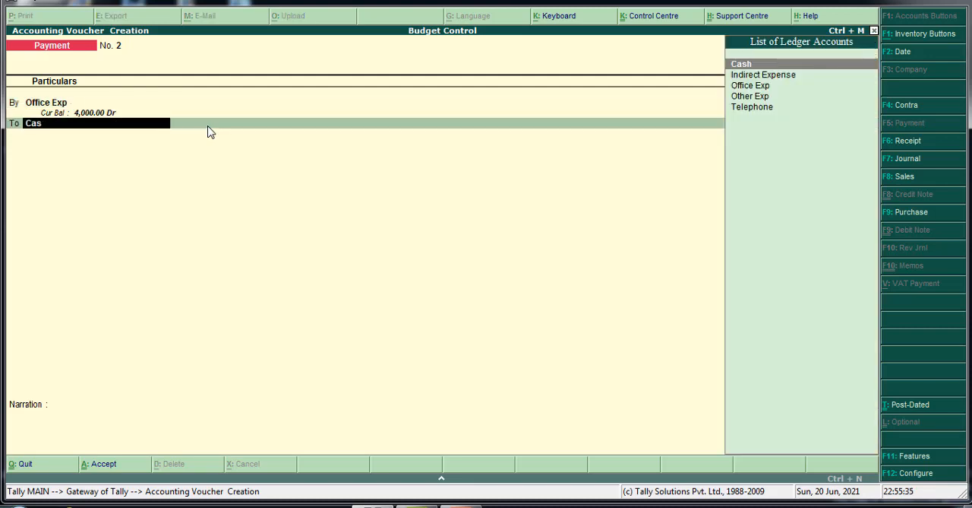
{"action": "key", "text": "Return"}
{"action": "key", "text": "Return"}
{"action": "key", "text": "Return"}
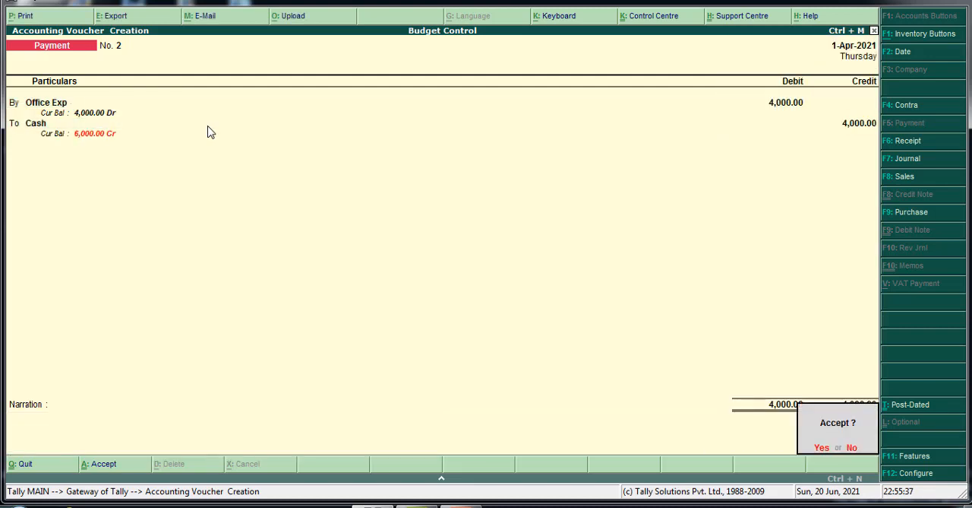
{"action": "key", "text": "Return"}
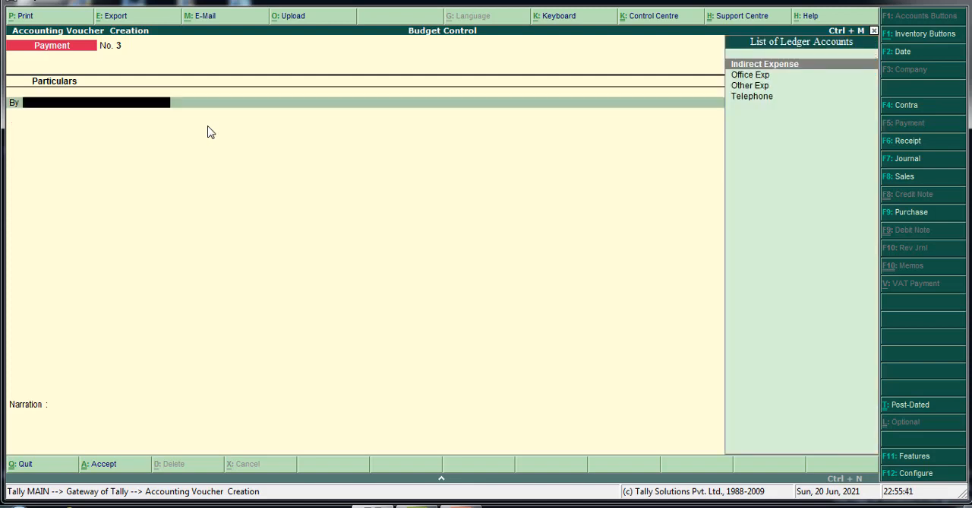
{"action": "key", "text": "Escape"}
{"action": "key", "text": "Return"}
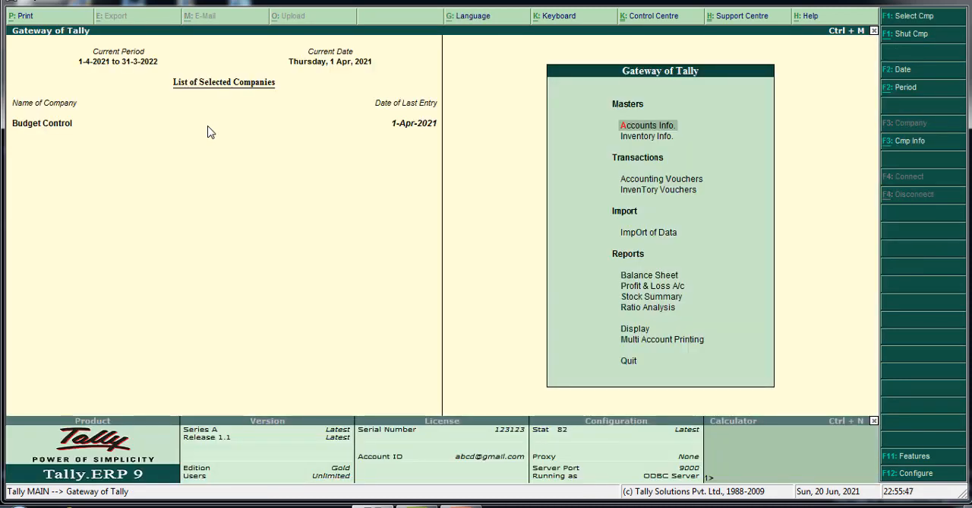
View the Profit & Loss A/c and drill down into the Indirect Expenses group summary.
{"action": "key", "text": "Down"}
{"action": "key", "text": "Down"}
{"action": "key", "text": "Down"}
{"action": "key", "text": "Down"}
{"action": "key", "text": "Down"}
{"action": "key", "text": "Down"}
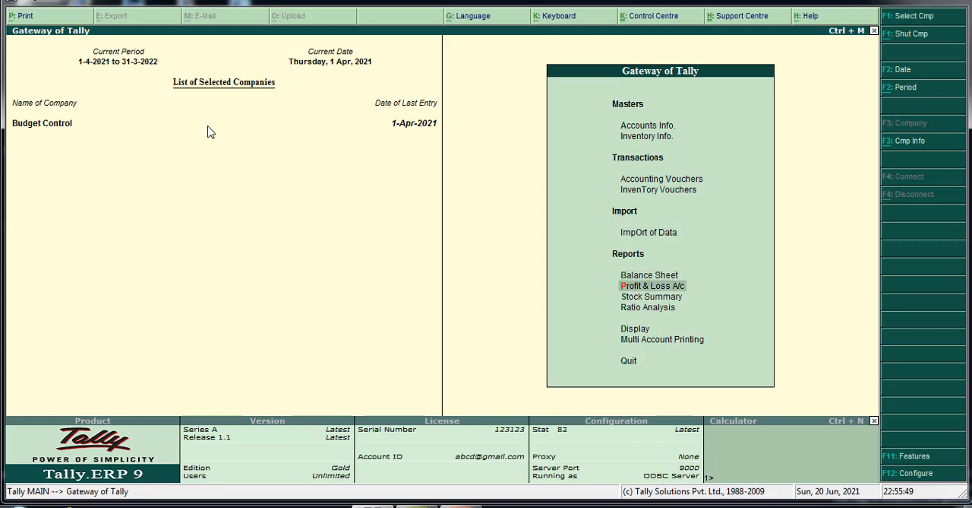
{"action": "key", "text": "Return"}
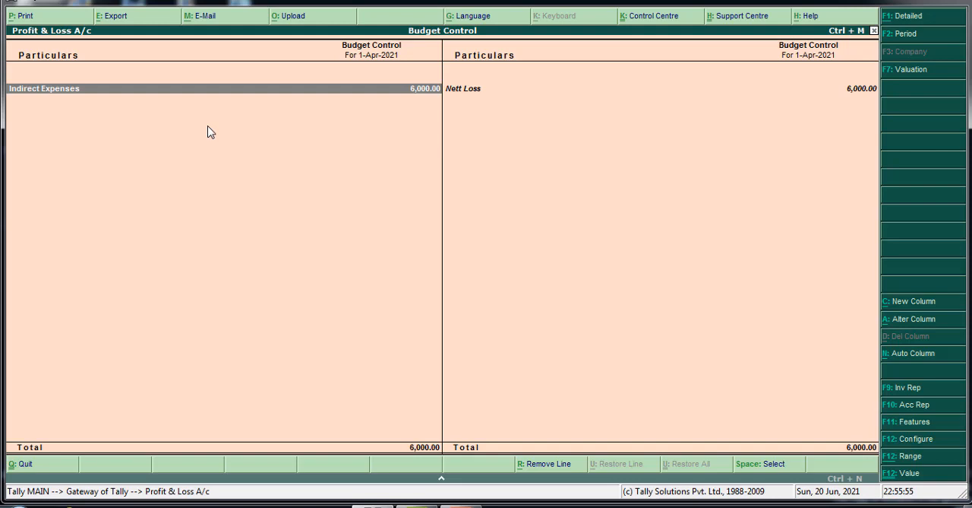
{"action": "key", "text": "Return"}
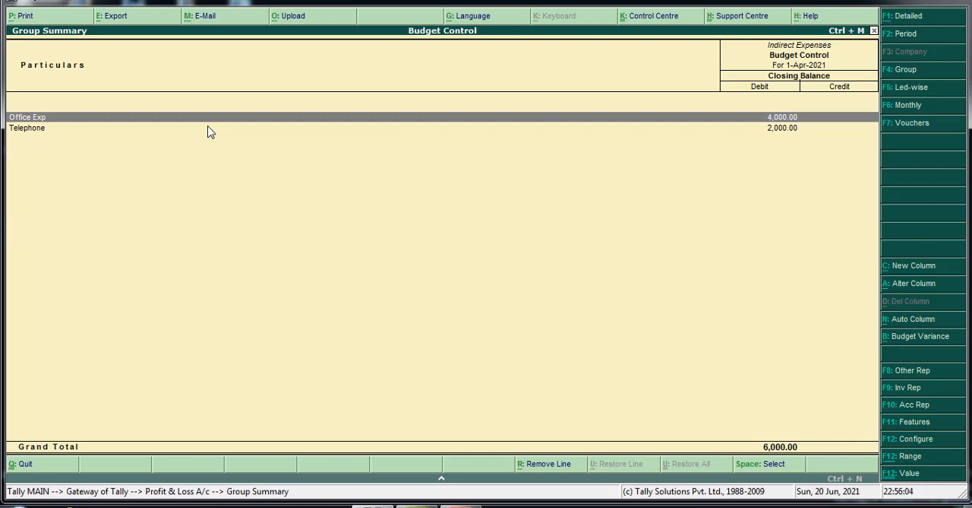
View the ledger monthly summary of Office Exp and return to the Gateway of Tally.
{"action": "key", "text": "Return"}
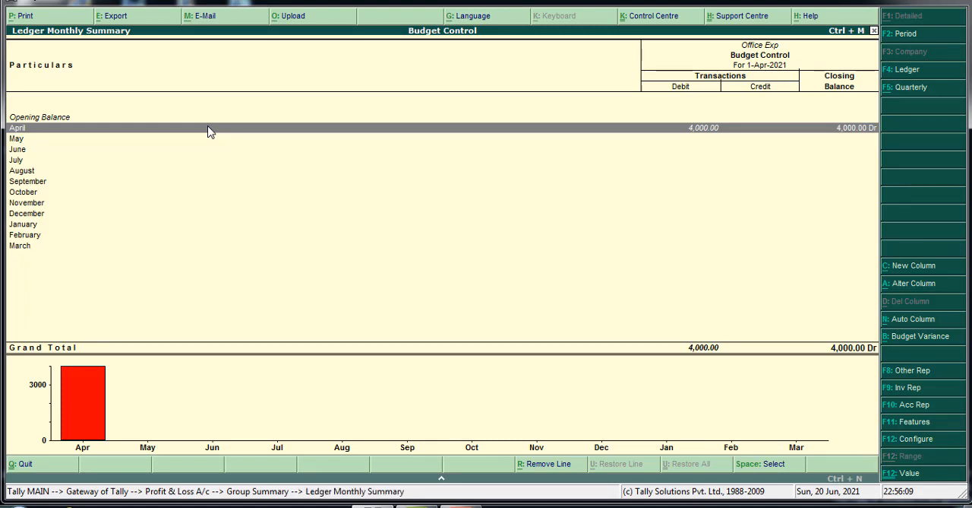
{"action": "key", "text": "Escape"}
{"action": "key", "text": "Escape"}
{"action": "key", "text": "Escape"}
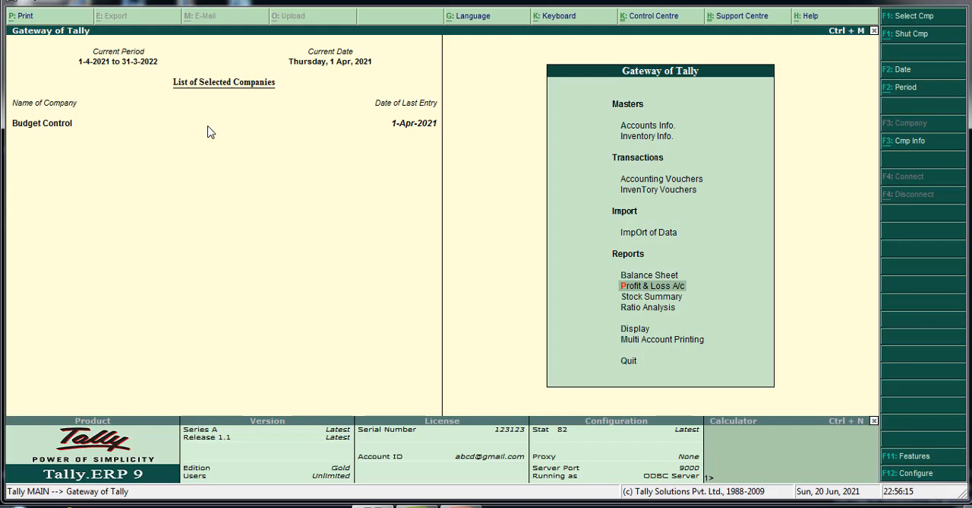
Display the company's Trial Balance.
{"action": "key", "text": "Down"}
{"action": "key", "text": "Down"}
{"action": "key", "text": "Down"}
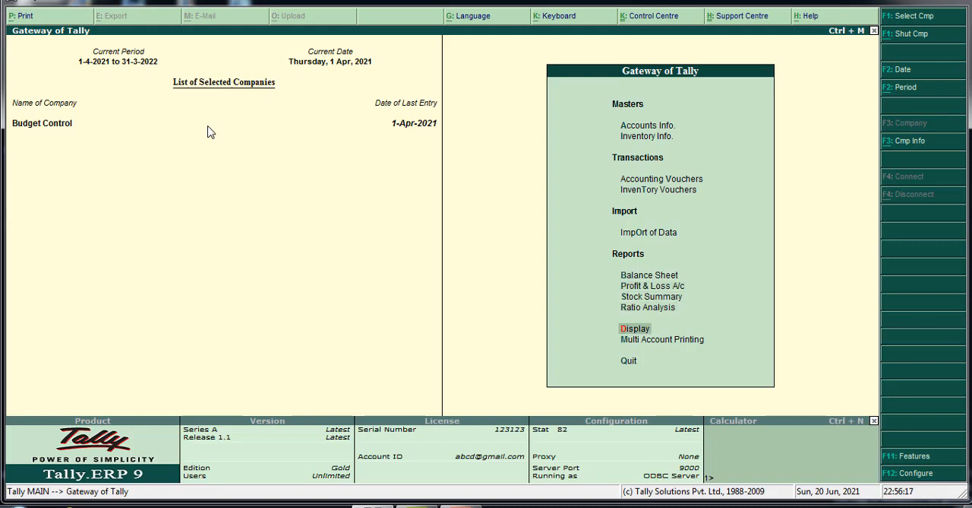
{"action": "key", "text": "Return"}
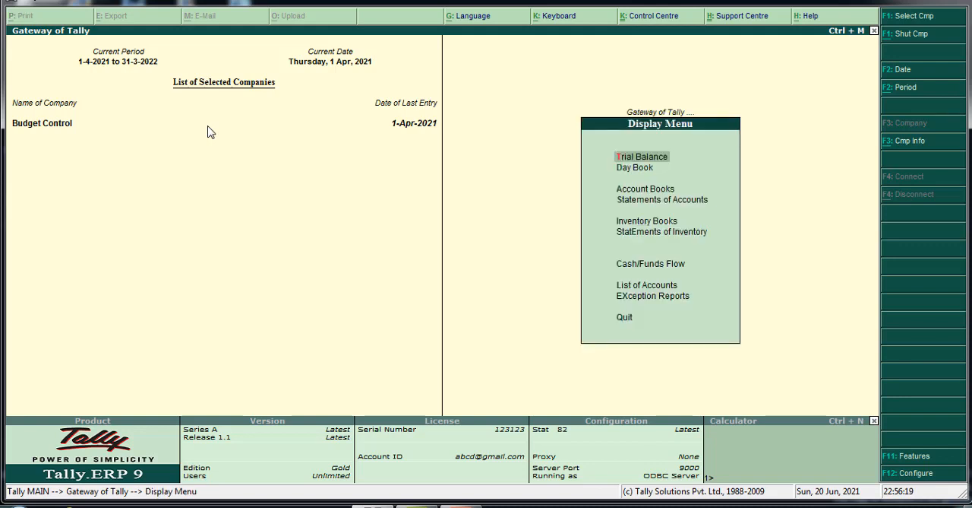
{"action": "key", "text": "Return"}
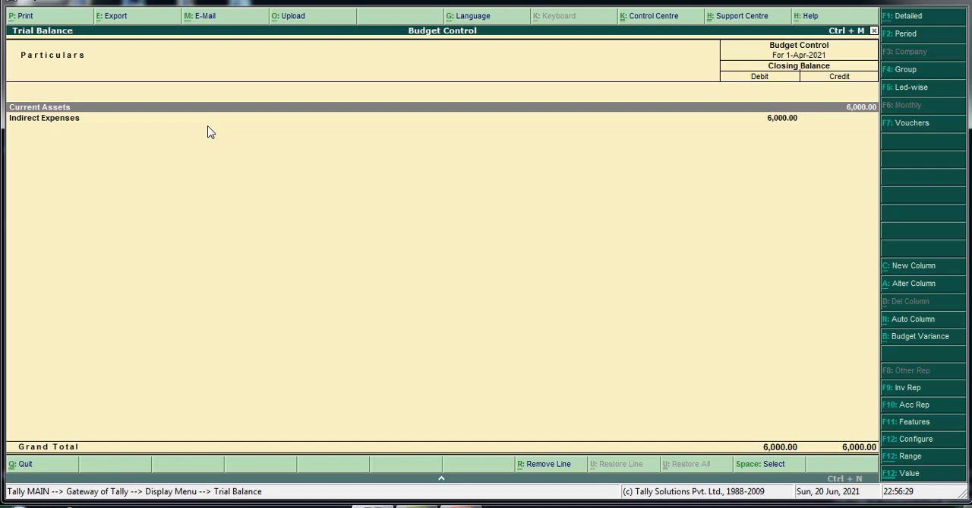
Apply the budget variance analysis to the Trial Balance using Office Budget, dismissing the Windows color scheme prompt.
{"action": "key", "text": "alt+b"}
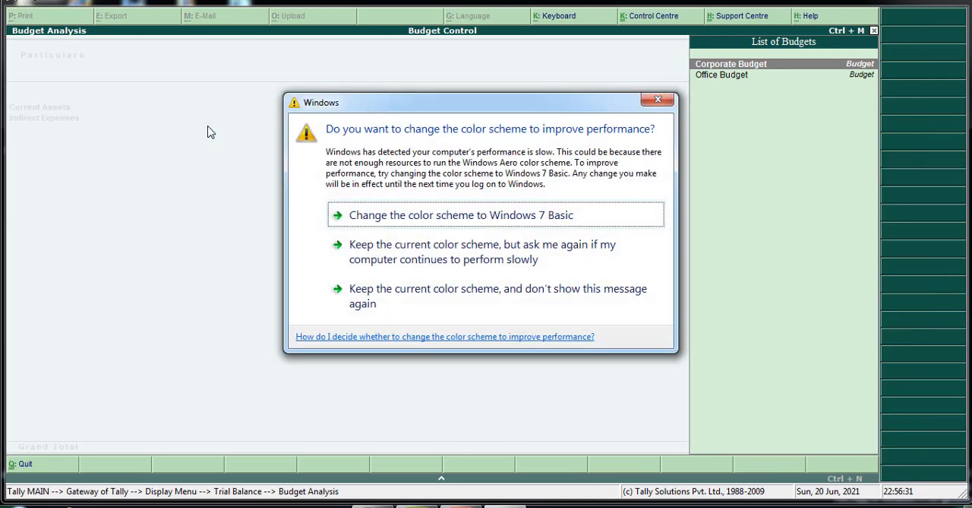
{"action": "left_click", "coordinate": [658, 100]}
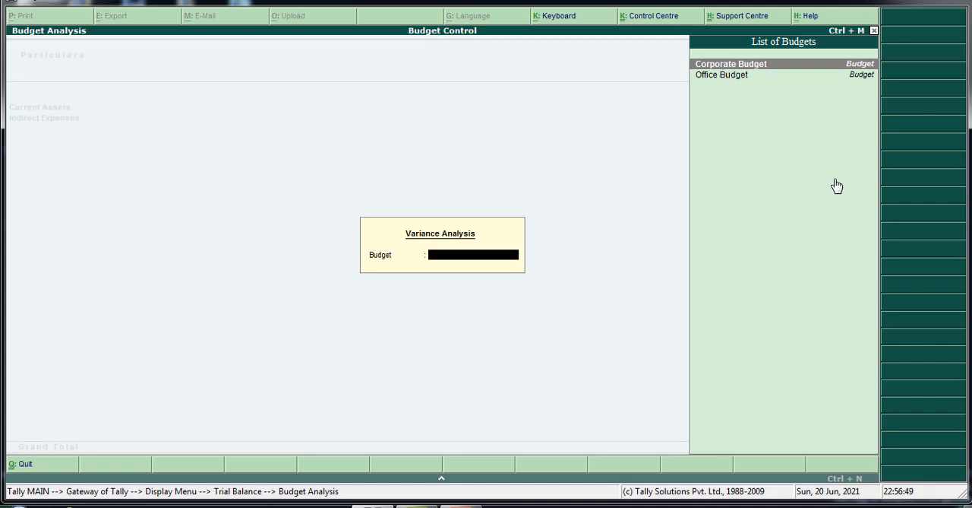
{"action": "key", "text": "Down"}
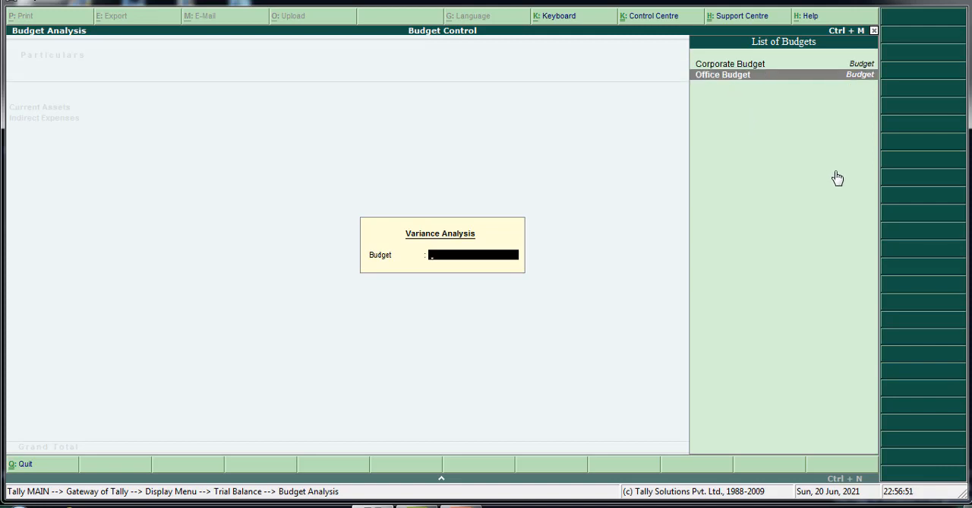
{"action": "key", "text": "Return"}
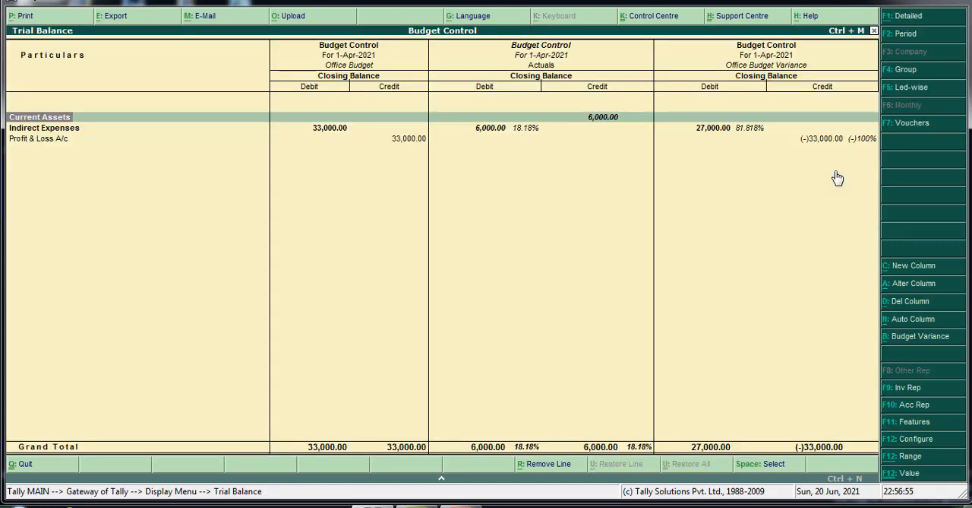
Drill down into Indirect Expenses and compare the budget, actual and variance figures for Office Exp, Other Exp and Telephone.
{"action": "key", "text": "Down"}
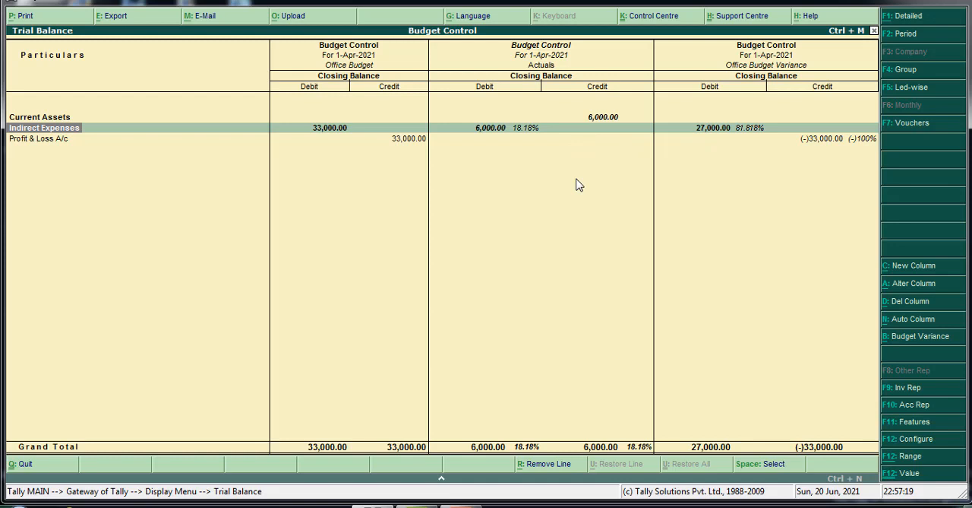
{"action": "key", "text": "Return"}
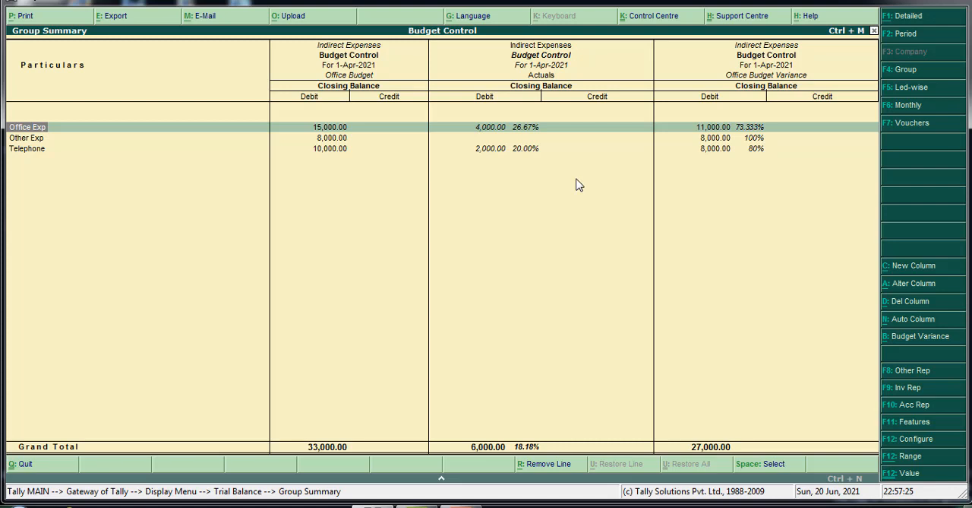
{"action": "key", "text": "Down"}
{"action": "key", "text": "Down"}
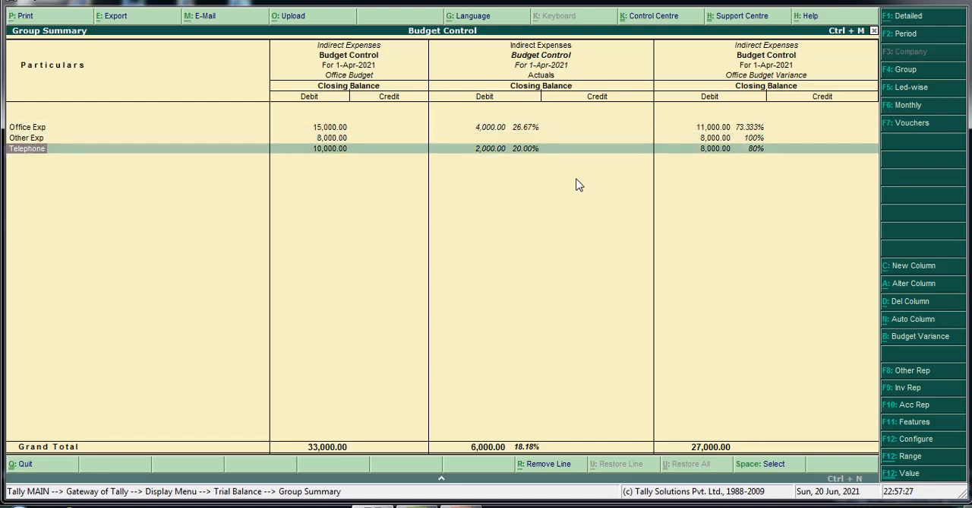
{"action": "key", "text": "Up"}
{"action": "key", "text": "Up"}
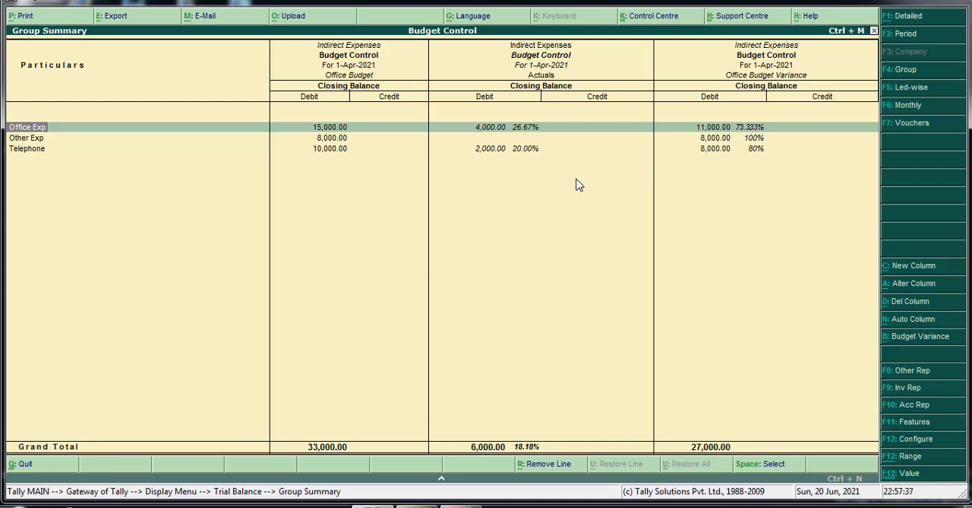
{"action": "key", "text": "Down"}
{"action": "key", "text": "Down"}
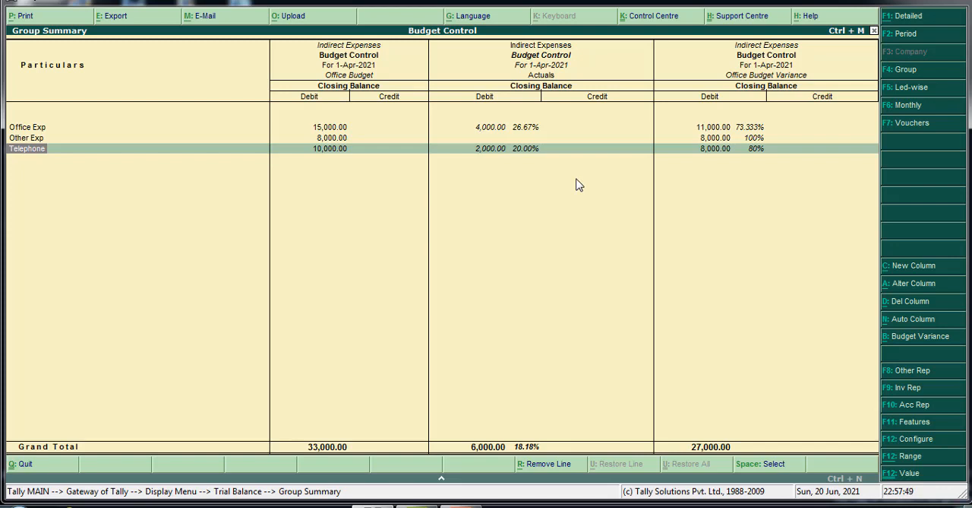
{"action": "key", "text": "Up"}
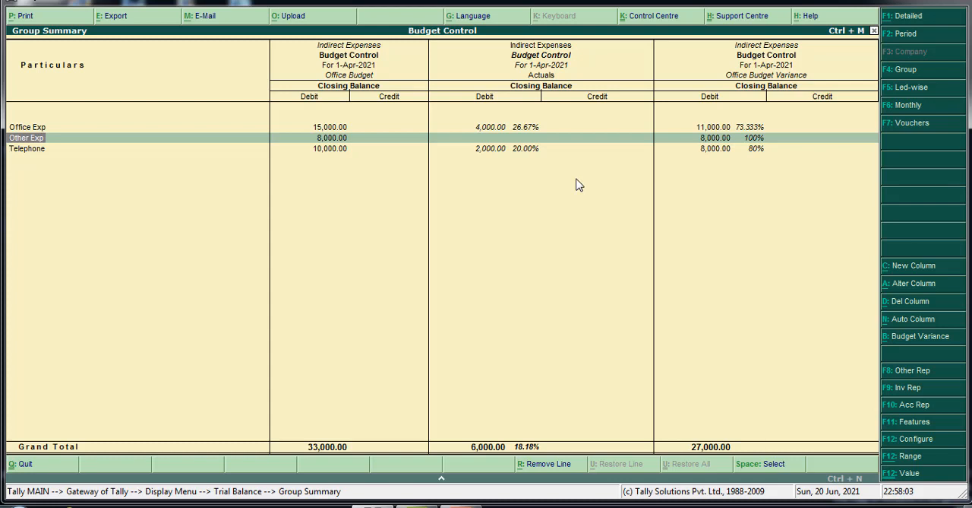
{"action": "left_click", "coordinate": [329, 130]}
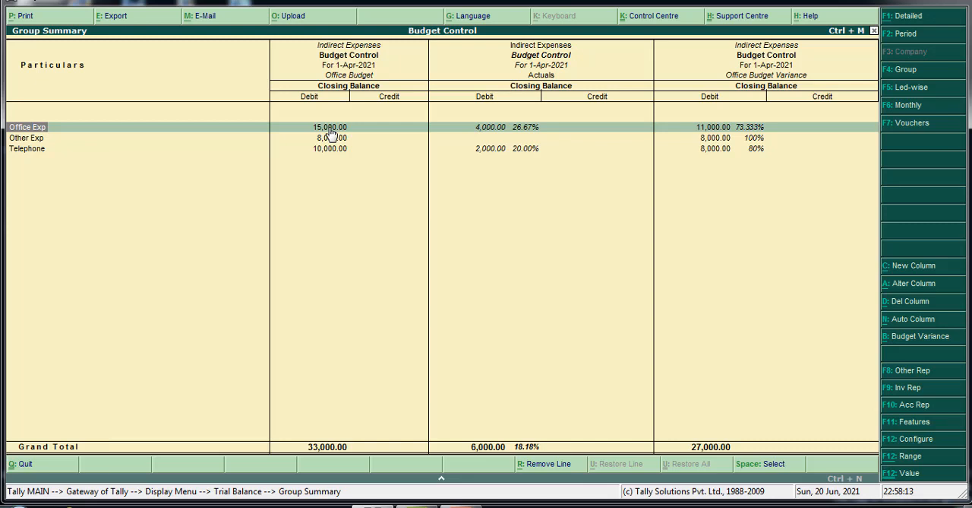